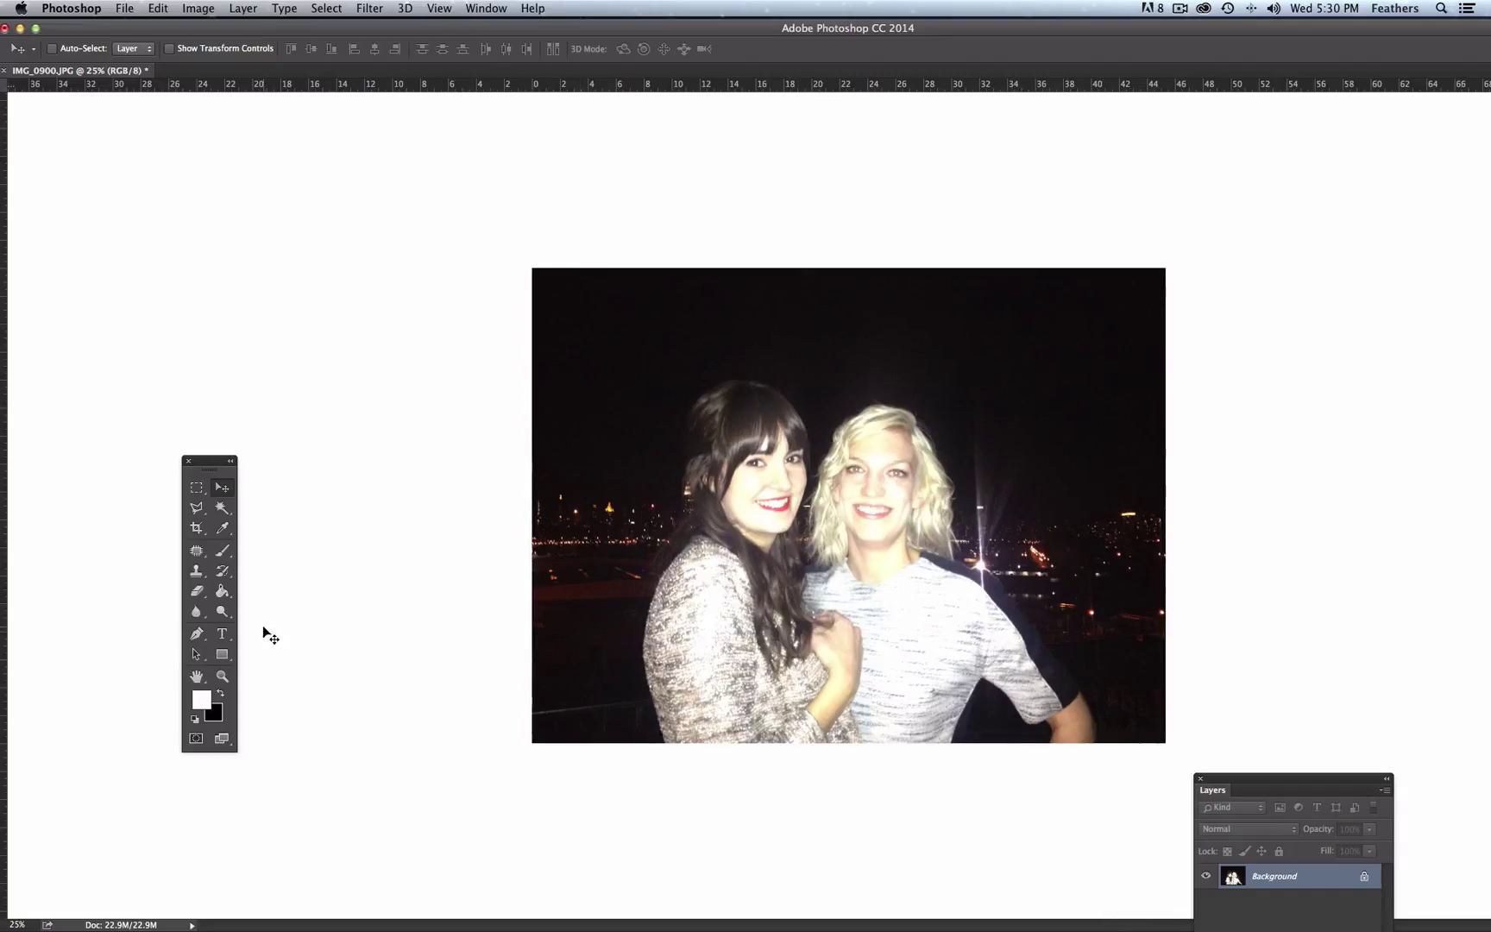
- Crop outward on both sides to add transparent margins left and right of the photo
left_click(197, 529)
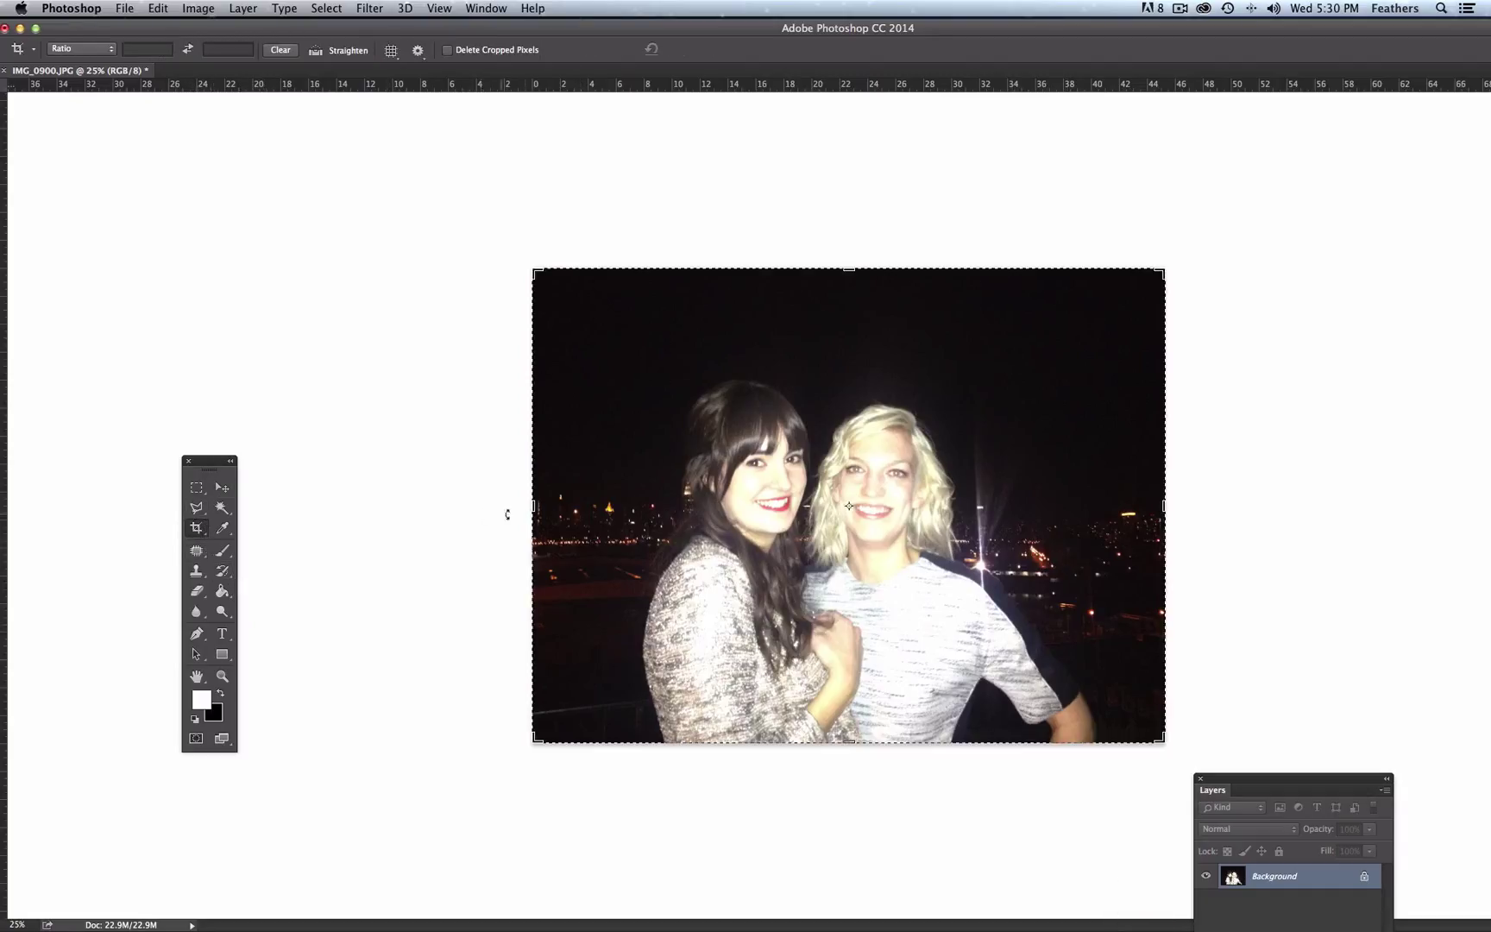
left_click_drag(544, 509, 425, 506)
left_click_drag(1265, 505, 1388, 505)
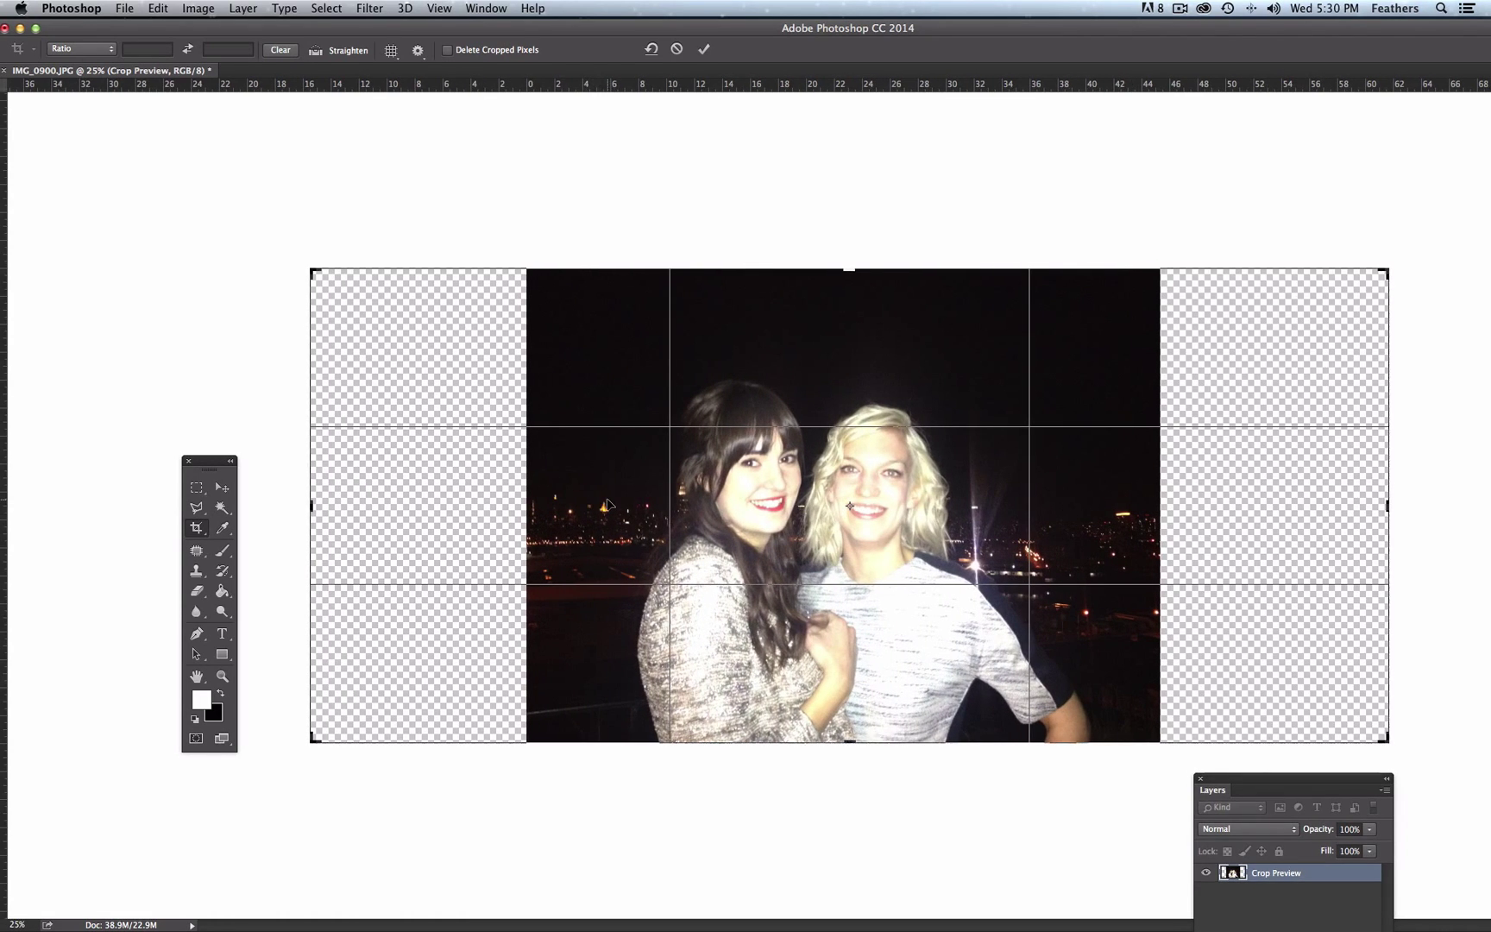
key("Return")
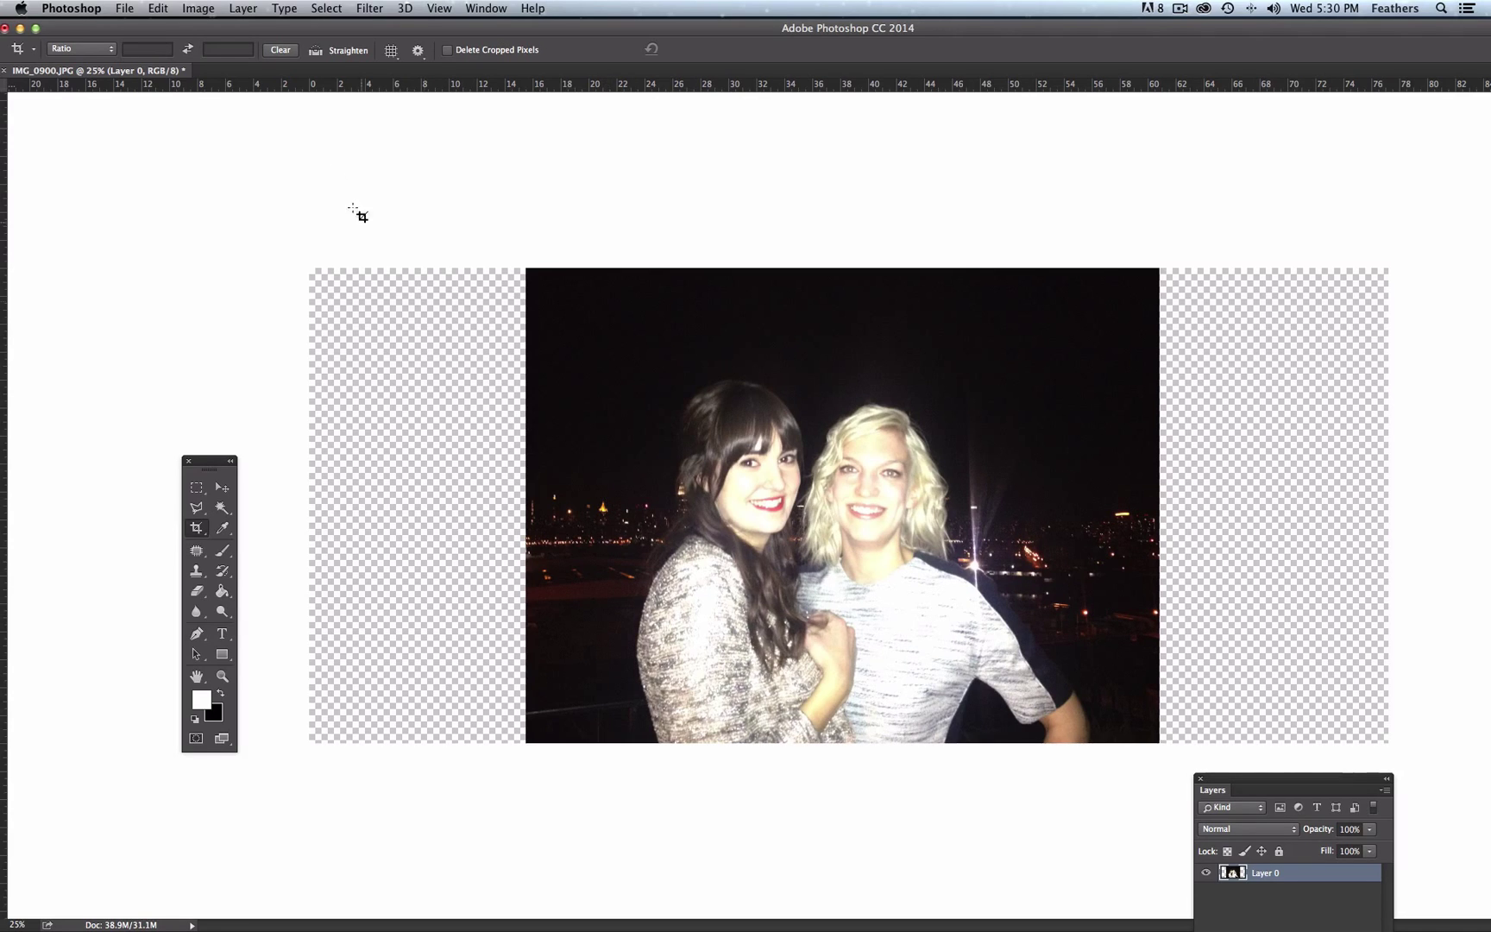
left_click(159, 10)
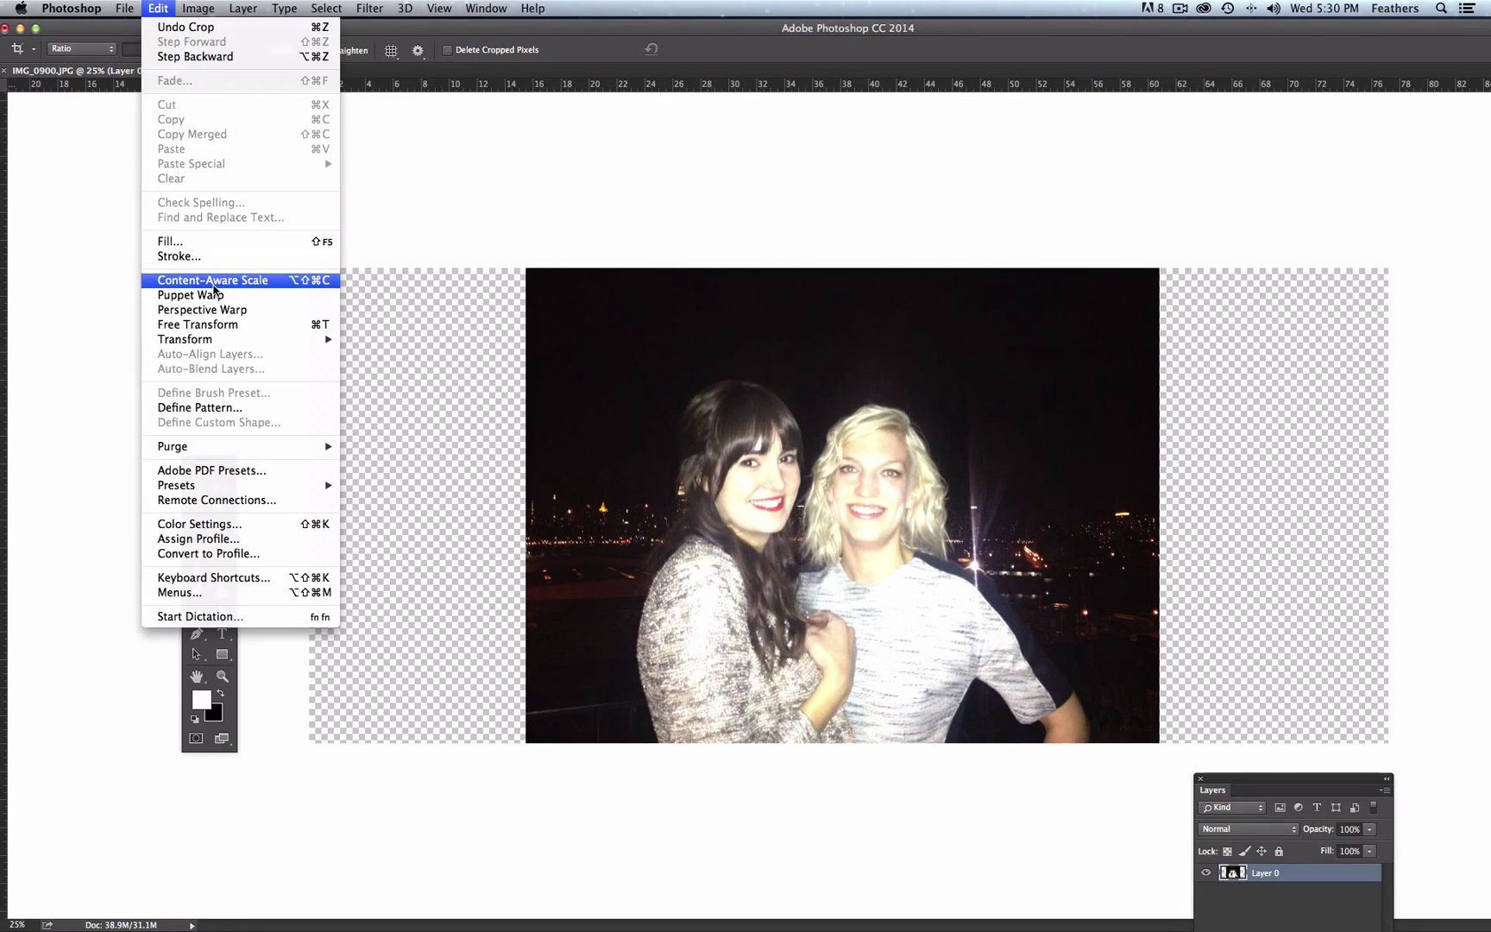
left_click(214, 284)
left_click_drag(526, 505, 311, 506)
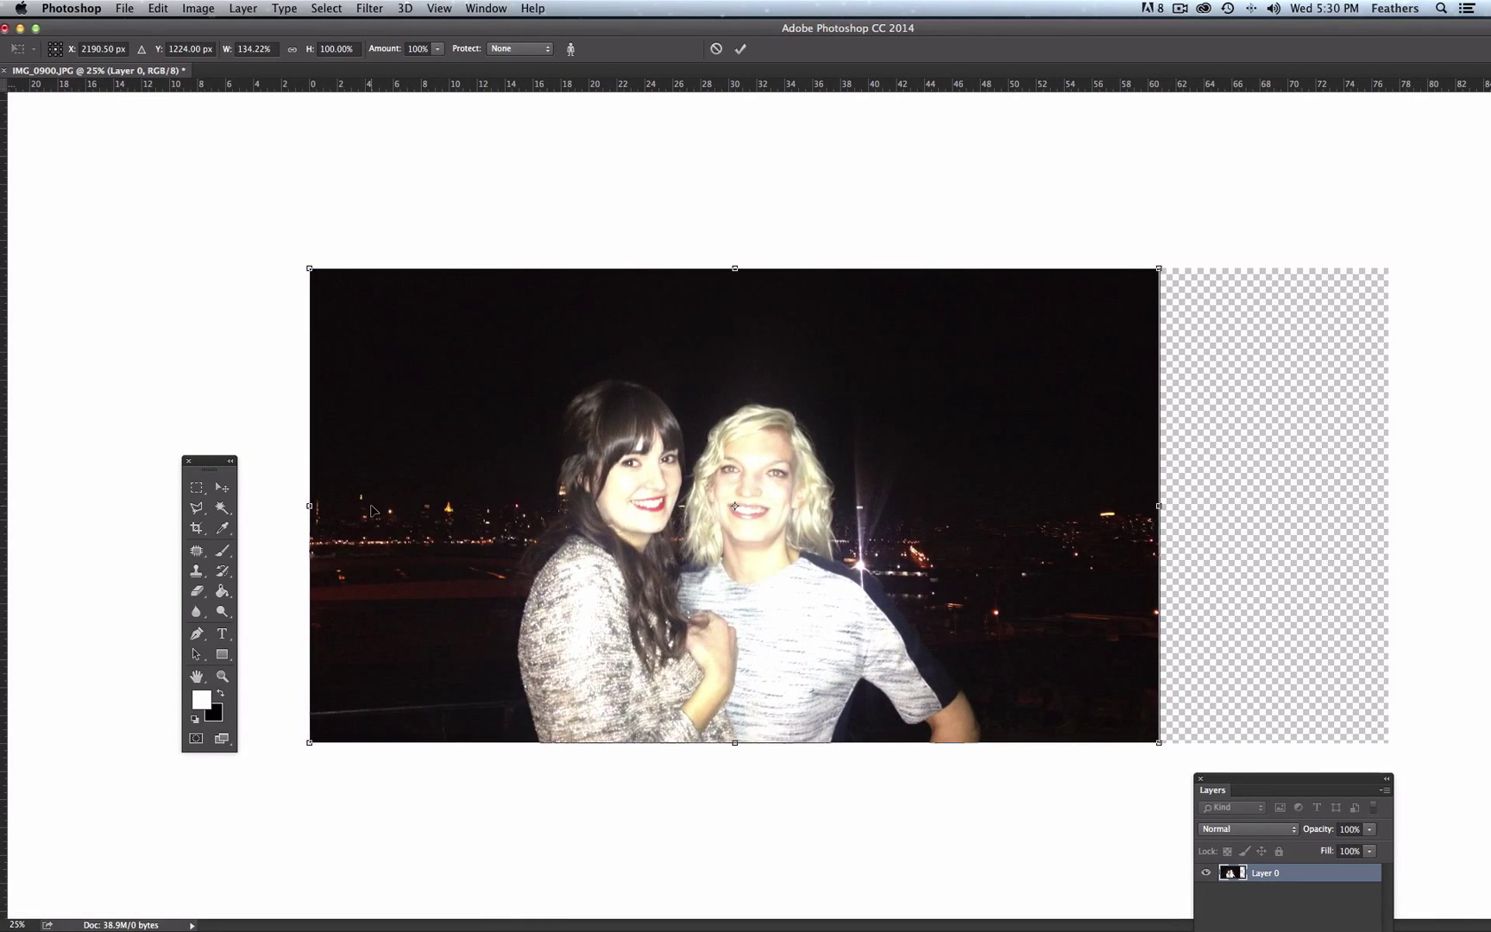
key("ctrl+z")
key("c")
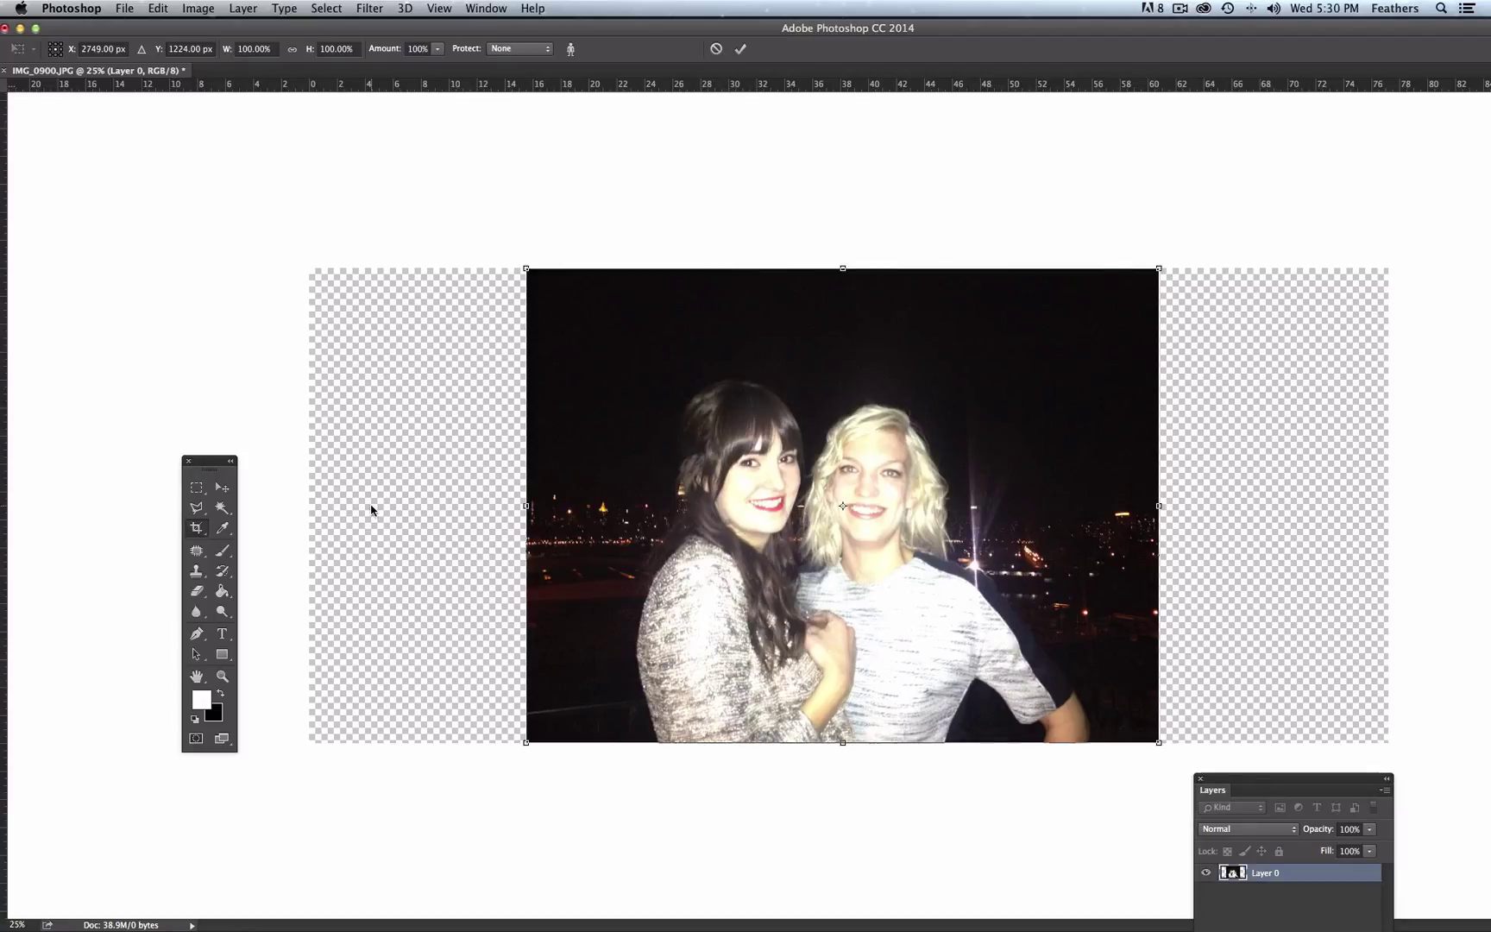
key("ctrl")
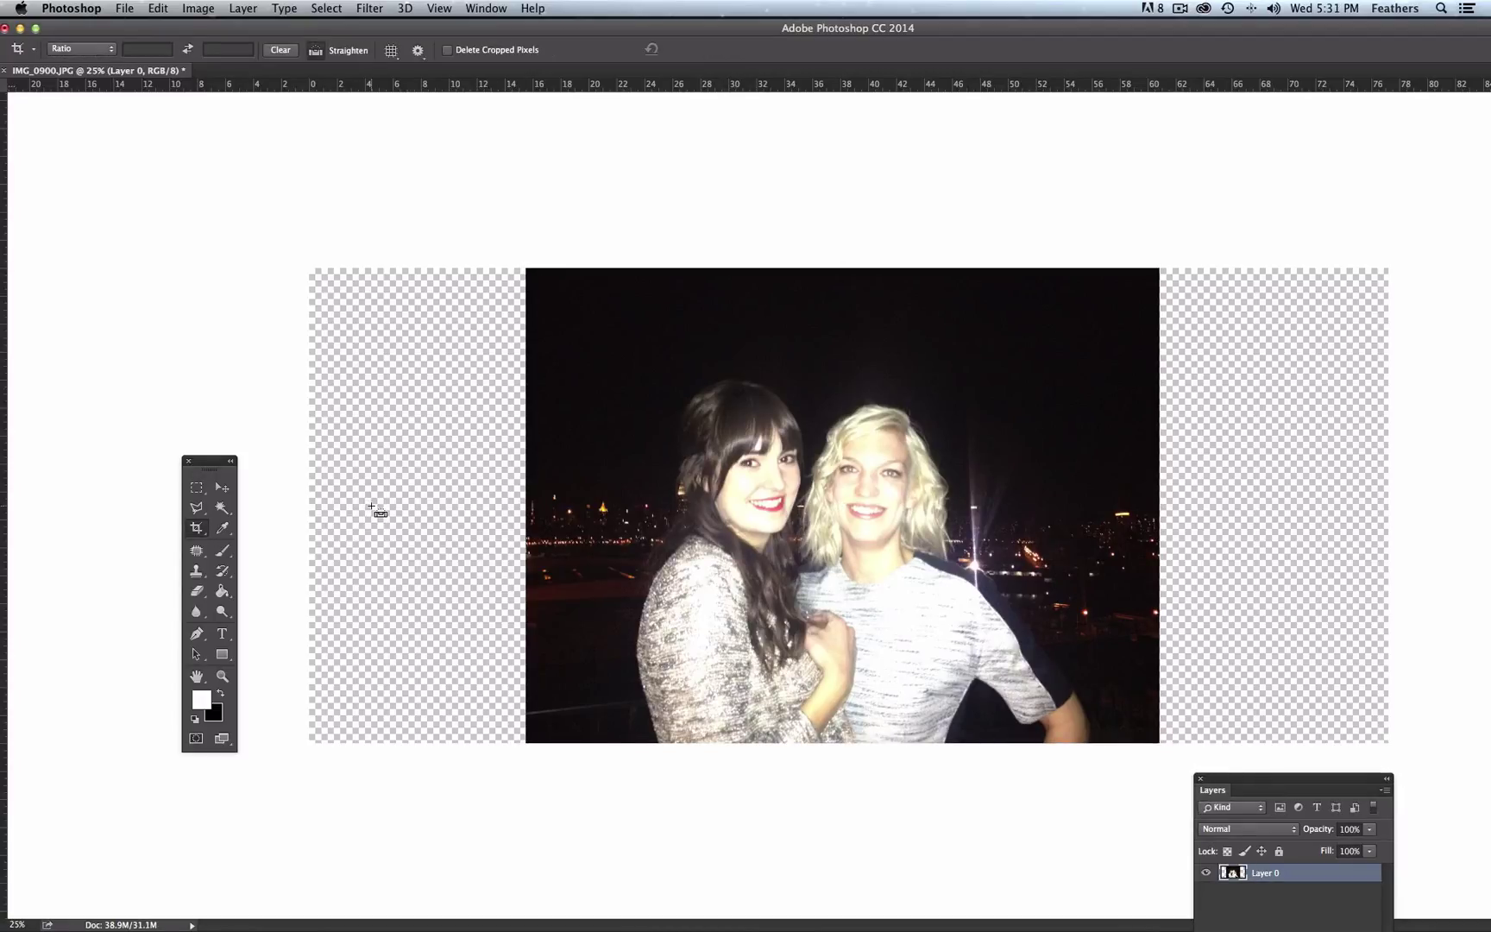
- Paint a black Quick Mask over the two women and their arms, then convert it to a selection
left_click(221, 488)
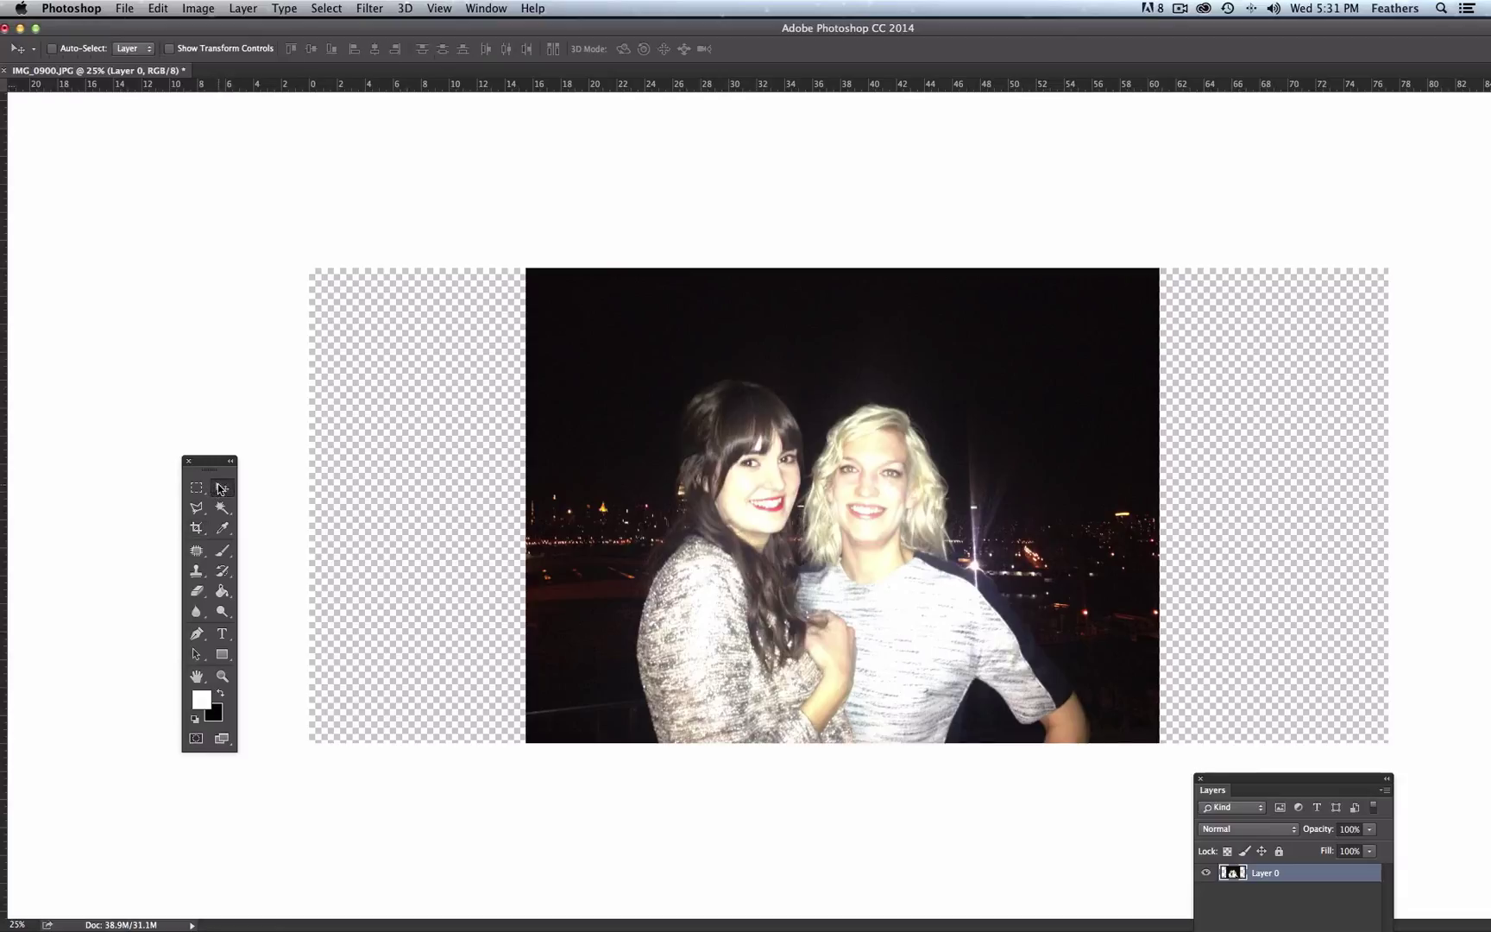
left_click(196, 740)
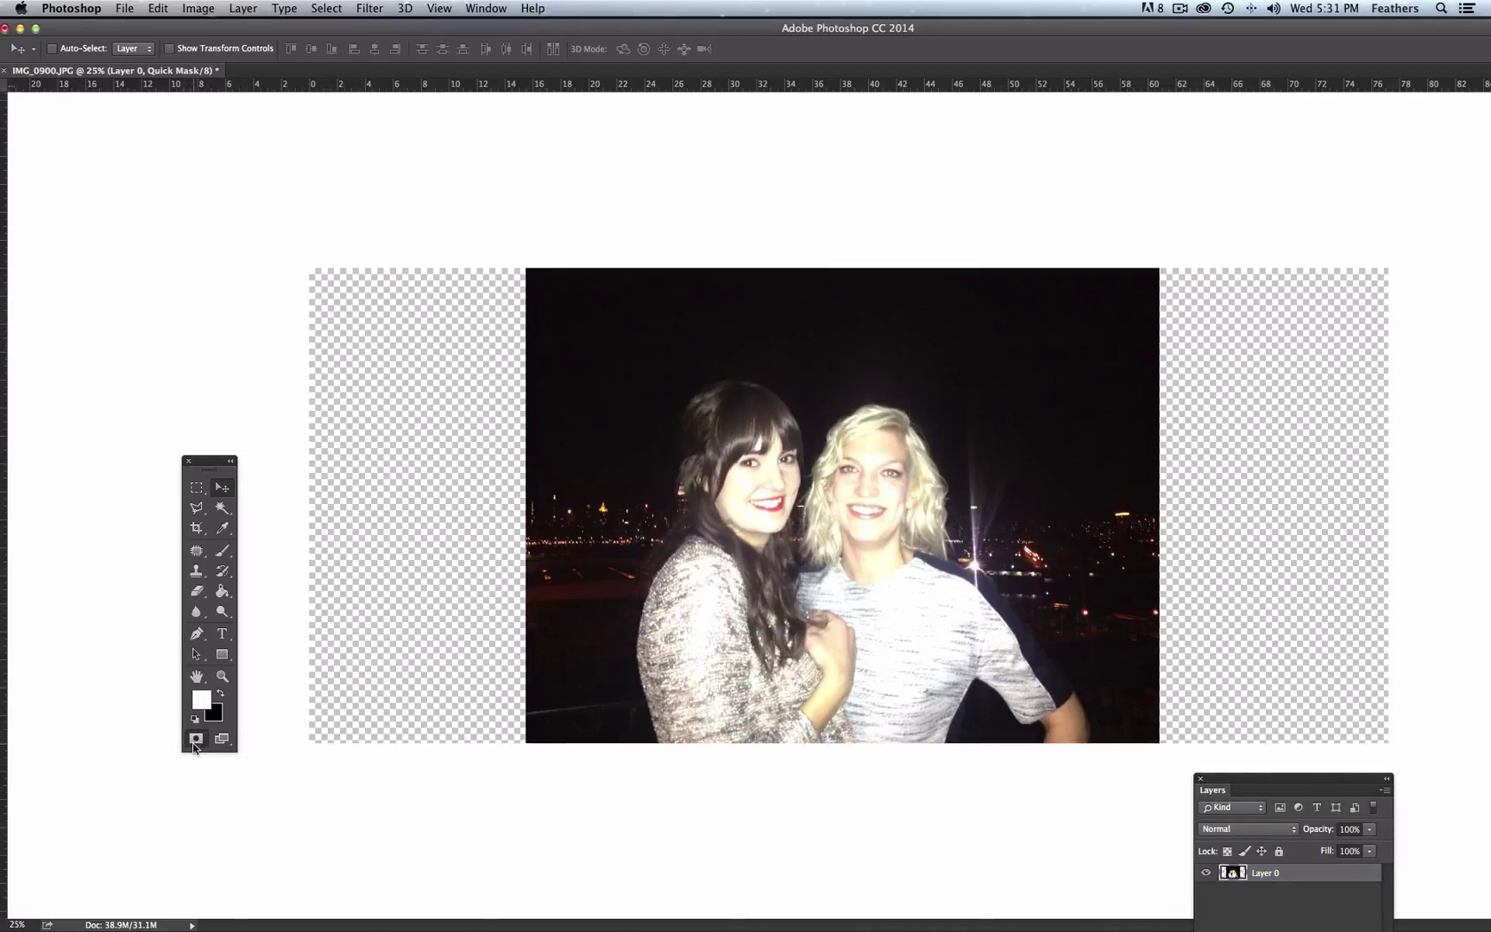
left_click(223, 550)
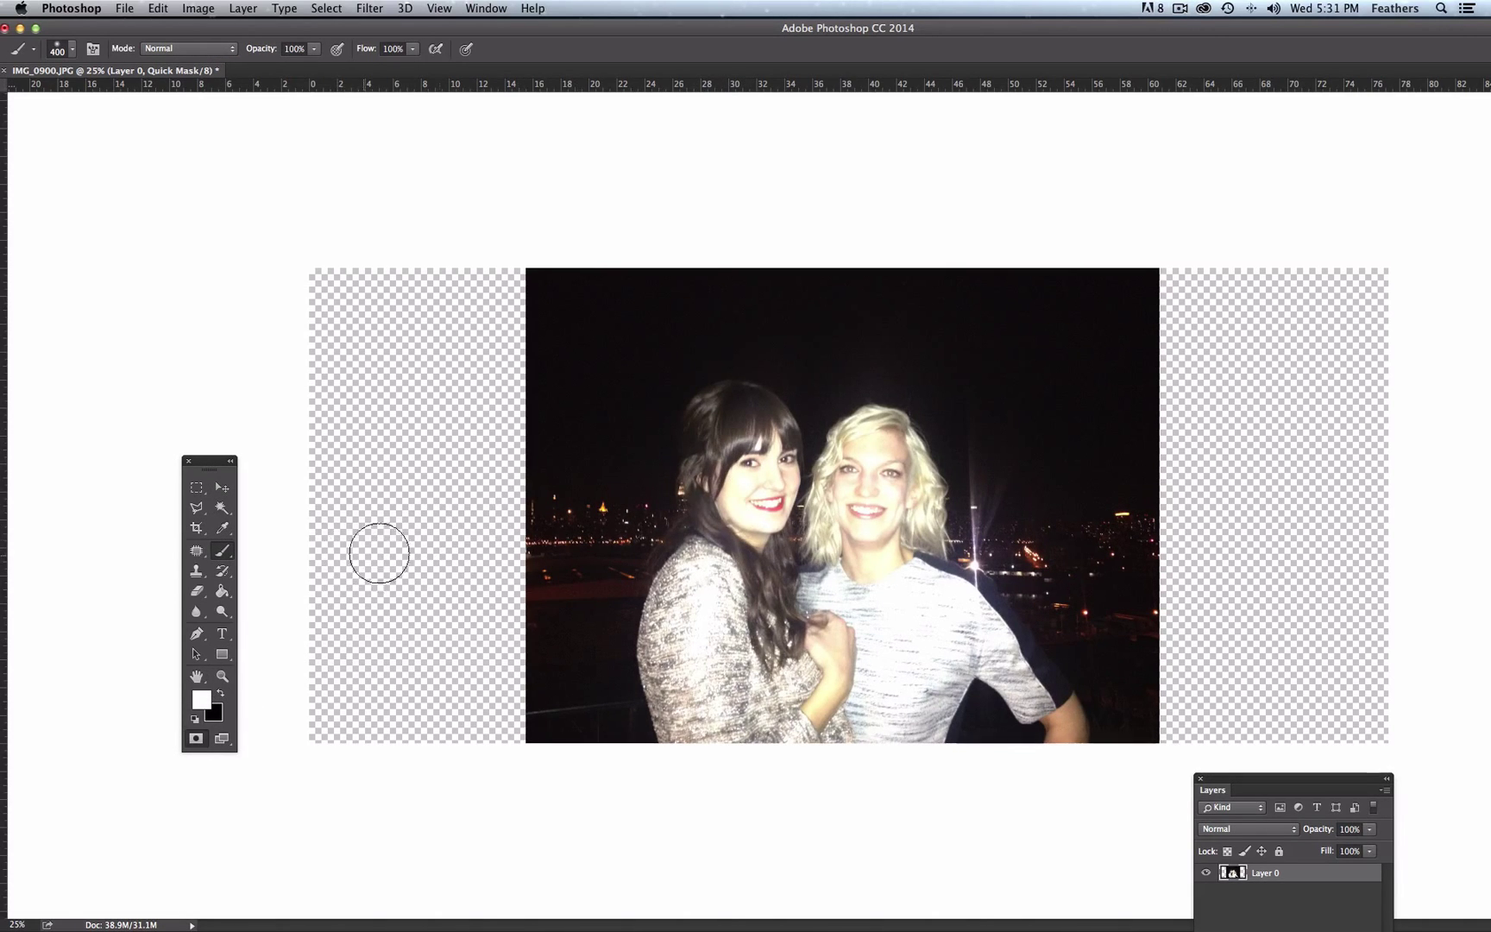
key("x")
mouse_move(758, 392)
left_mouse_down()
mouse_move(706, 462)
mouse_move(709, 535)
mouse_move(732, 401)
mouse_move(760, 420)
mouse_move(775, 505)
mouse_move(755, 570)
mouse_move(752, 462)
mouse_move(736, 559)
mouse_move(726, 537)
mouse_move(702, 554)
mouse_move(669, 618)
mouse_move(690, 547)
mouse_move(680, 740)
mouse_move(675, 646)
mouse_move(711, 688)
mouse_move(732, 621)
mouse_move(730, 748)
mouse_move(760, 641)
mouse_move(765, 743)
mouse_move(820, 600)
mouse_move(821, 716)
mouse_move(827, 500)
mouse_move(872, 425)
mouse_move(936, 526)
mouse_move(891, 468)
mouse_move(863, 516)
mouse_move(868, 564)
mouse_move(869, 497)
mouse_move(833, 683)
mouse_move(889, 538)
mouse_move(892, 708)
mouse_move(895, 660)
mouse_move(917, 734)
mouse_move(932, 711)
mouse_move(937, 740)
mouse_move(964, 668)
mouse_move(1038, 700)
mouse_move(1073, 743)
mouse_move(913, 550)
mouse_move(962, 581)
mouse_move(921, 622)
left_mouse_up()
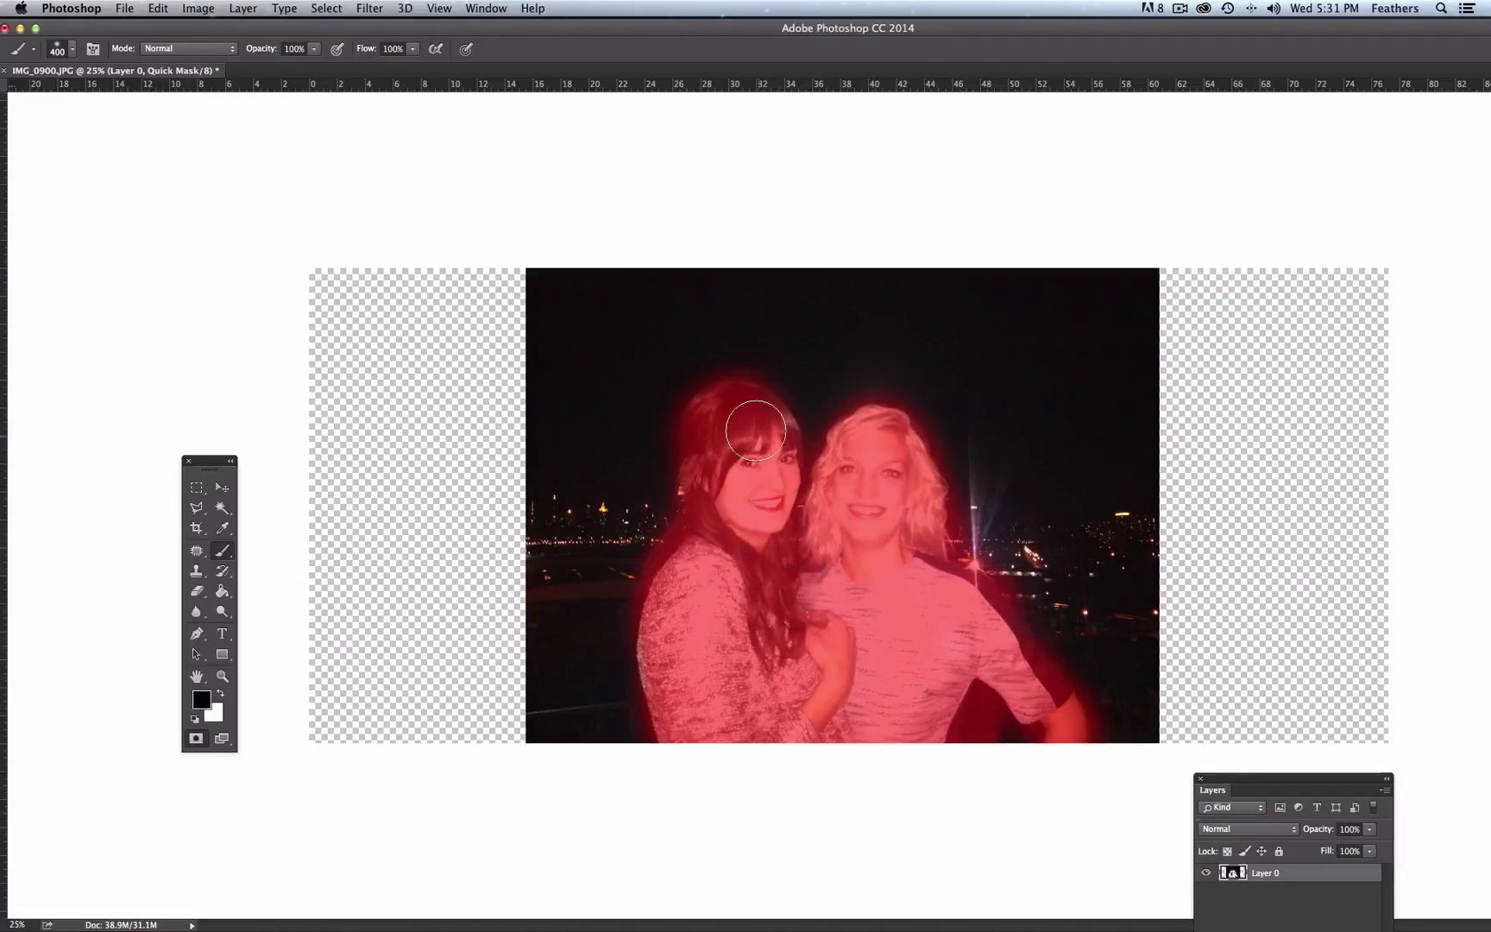
mouse_move(637, 615)
left_mouse_down()
mouse_move(675, 727)
mouse_move(614, 571)
mouse_move(604, 721)
mouse_move(609, 725)
left_mouse_up()
key("x")
left_click(196, 739)
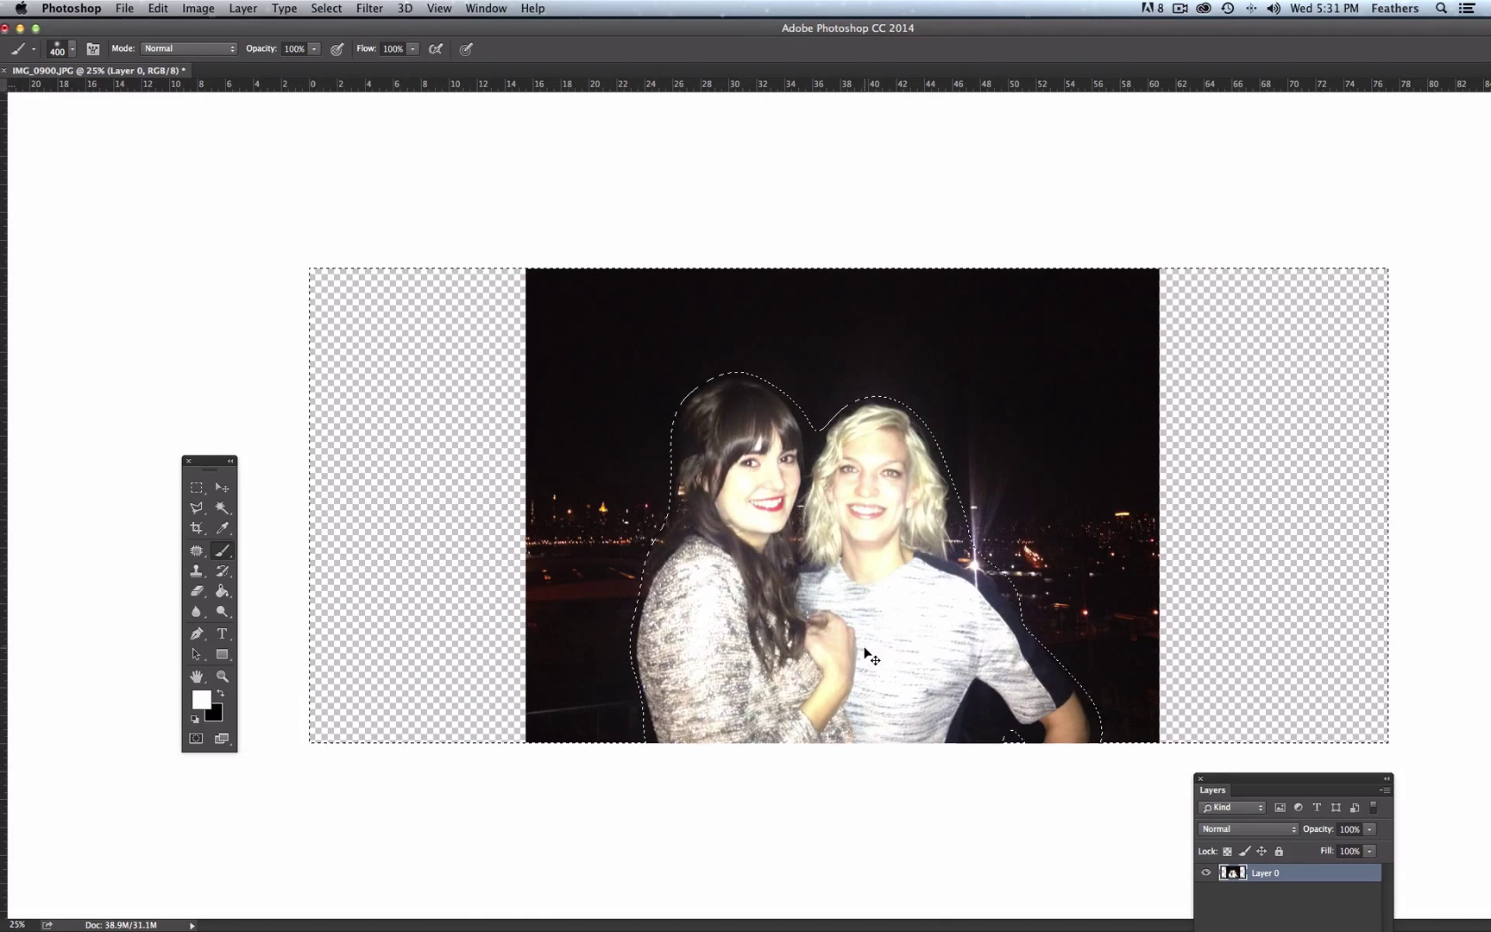
- Invert the selection onto the women and save it as a new alpha channel
key("super+shift+i")
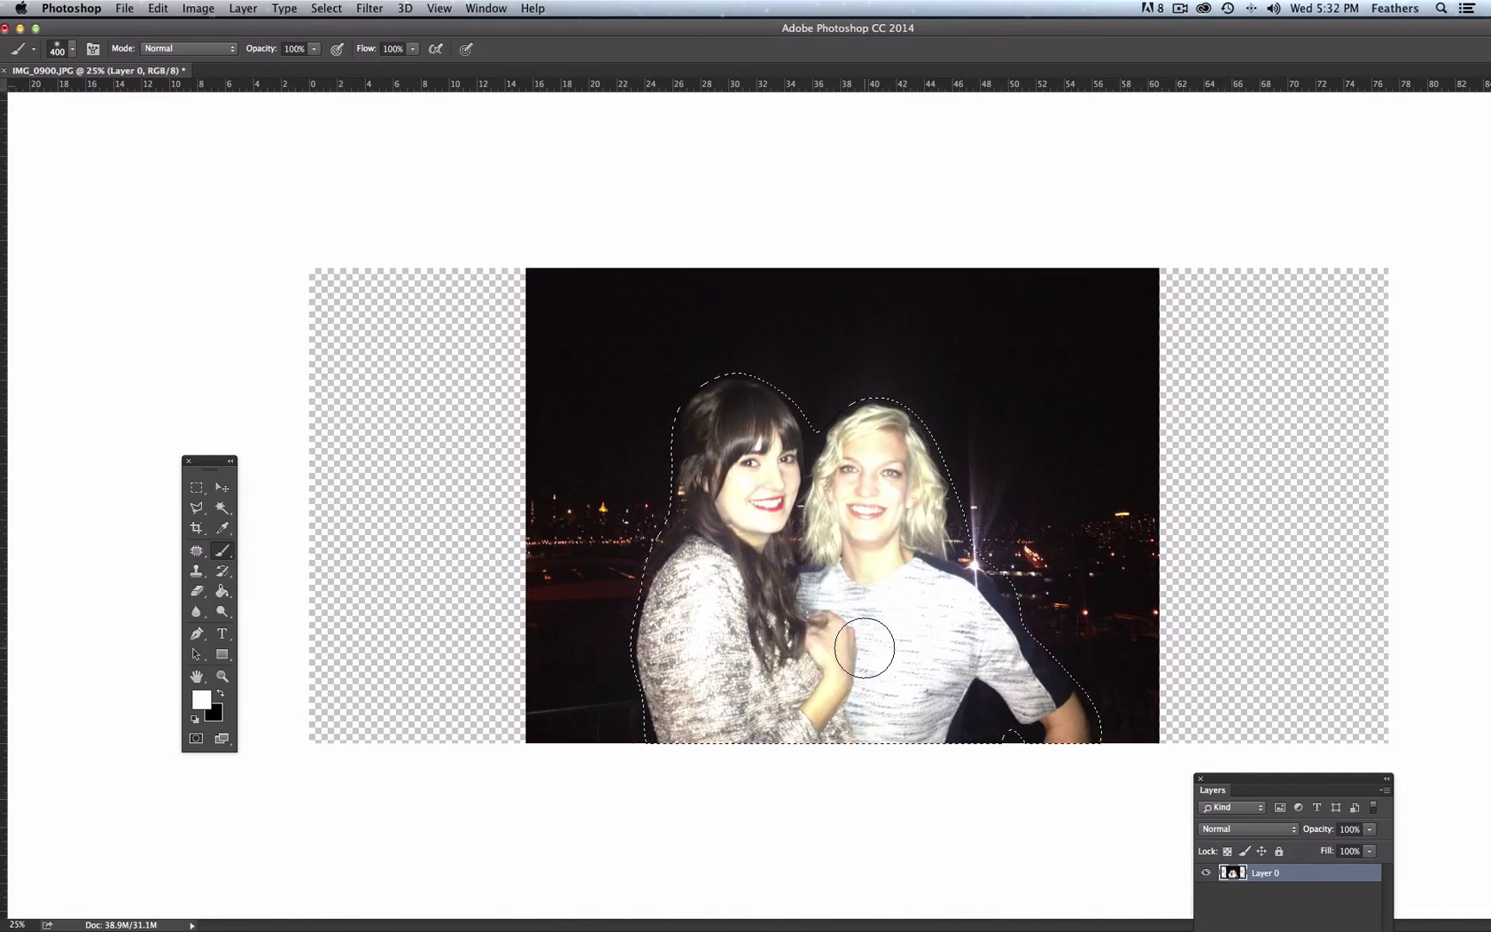
left_click(488, 9)
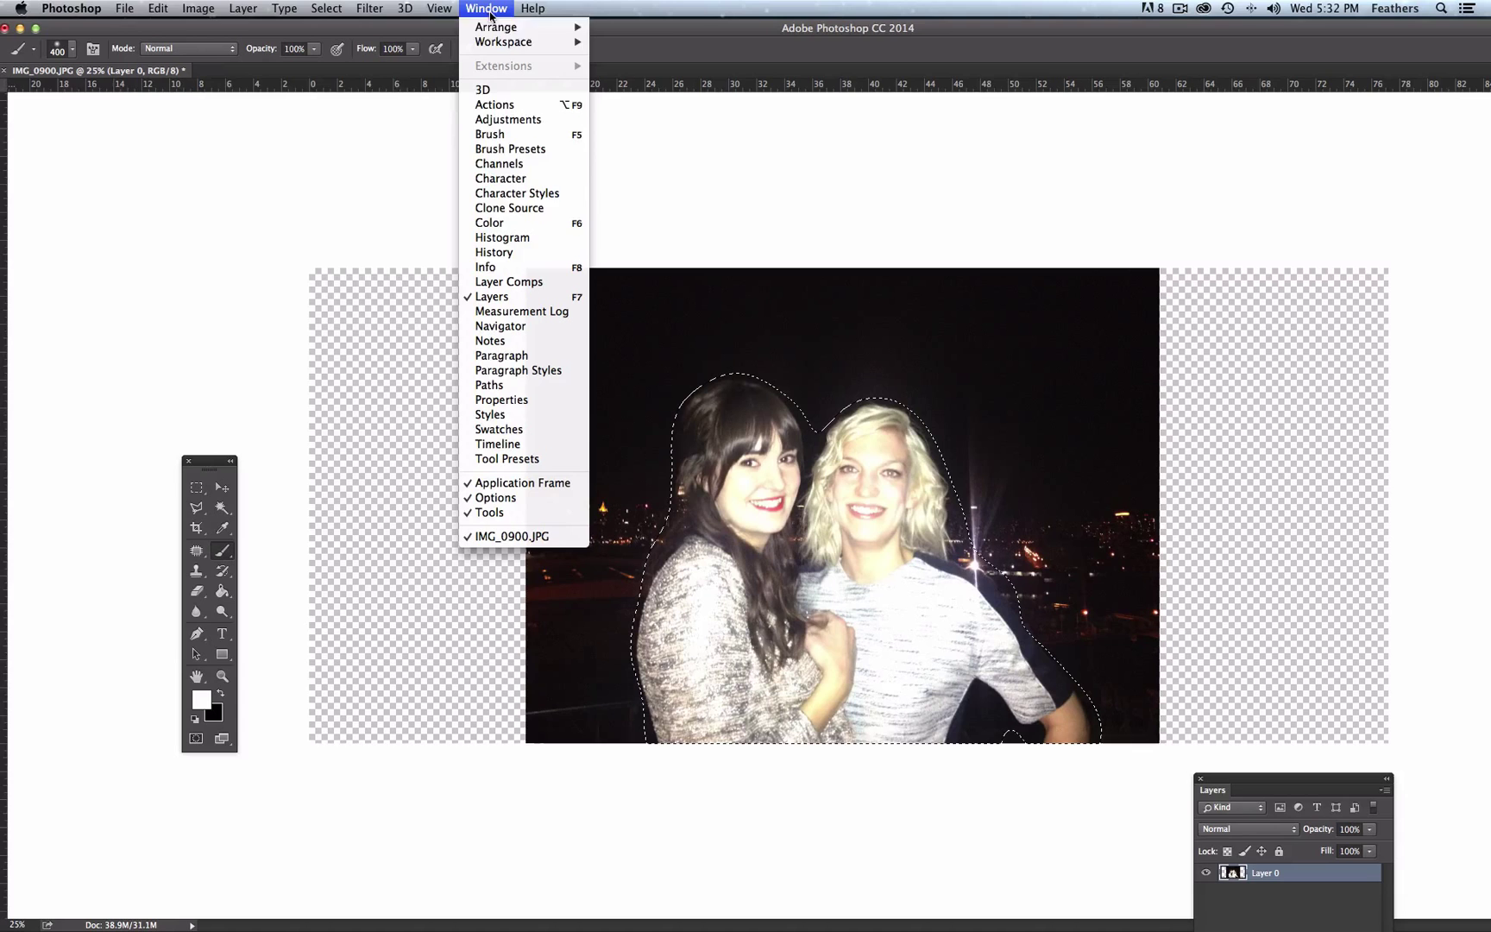
left_click(507, 166)
left_click_drag(231, 795, 256, 268)
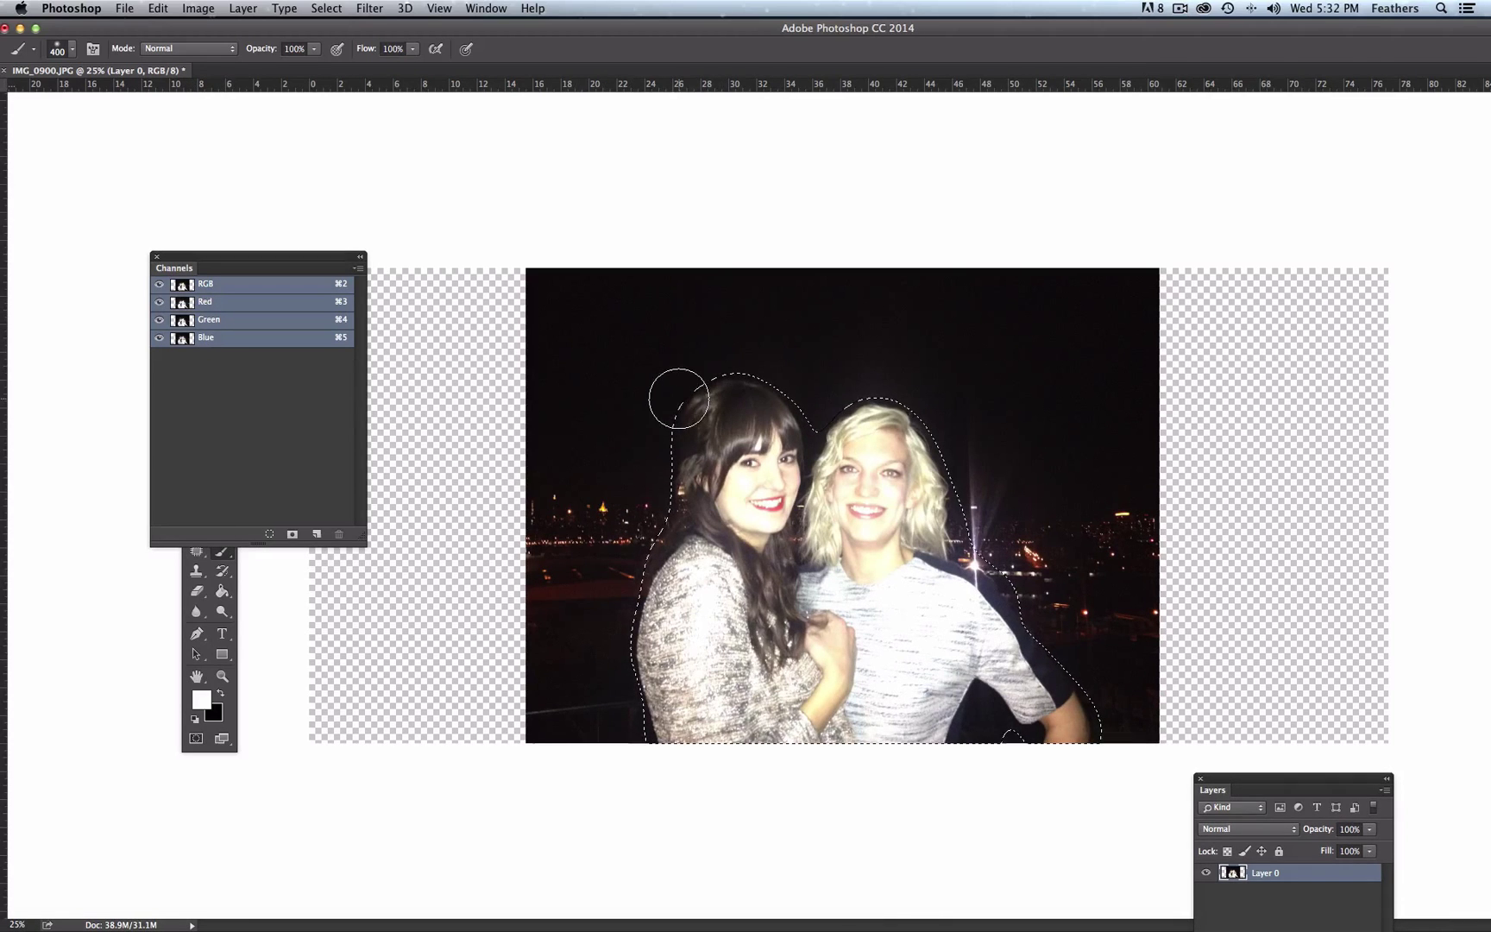
left_click(292, 535)
- Give the alpha channel a custom name, hide its overlay, and deselect
double_click(211, 355)
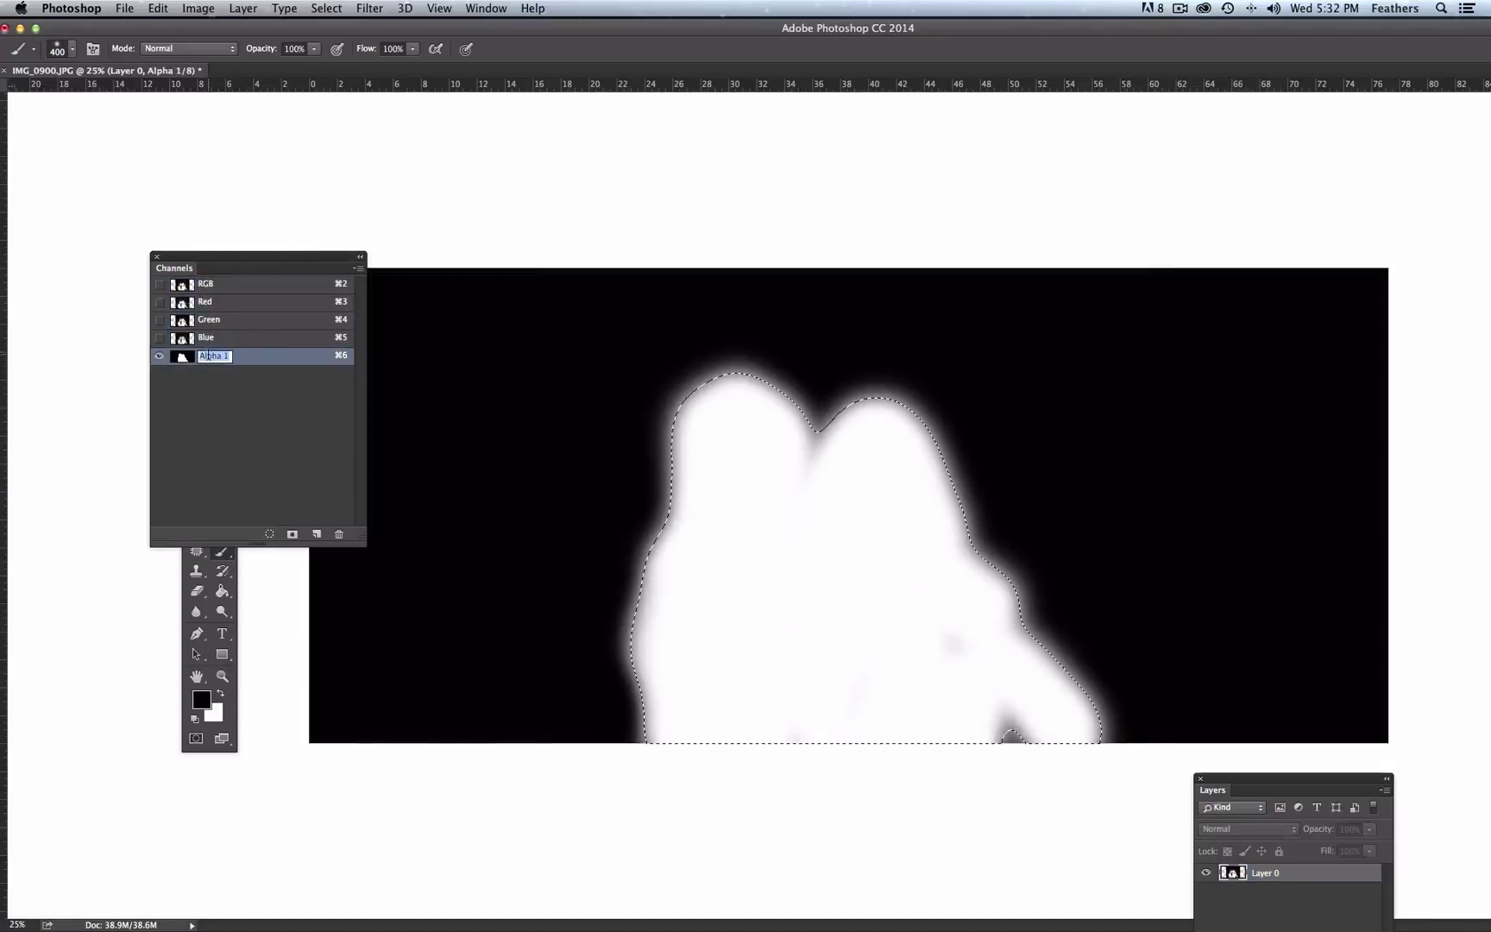
type("liz an")
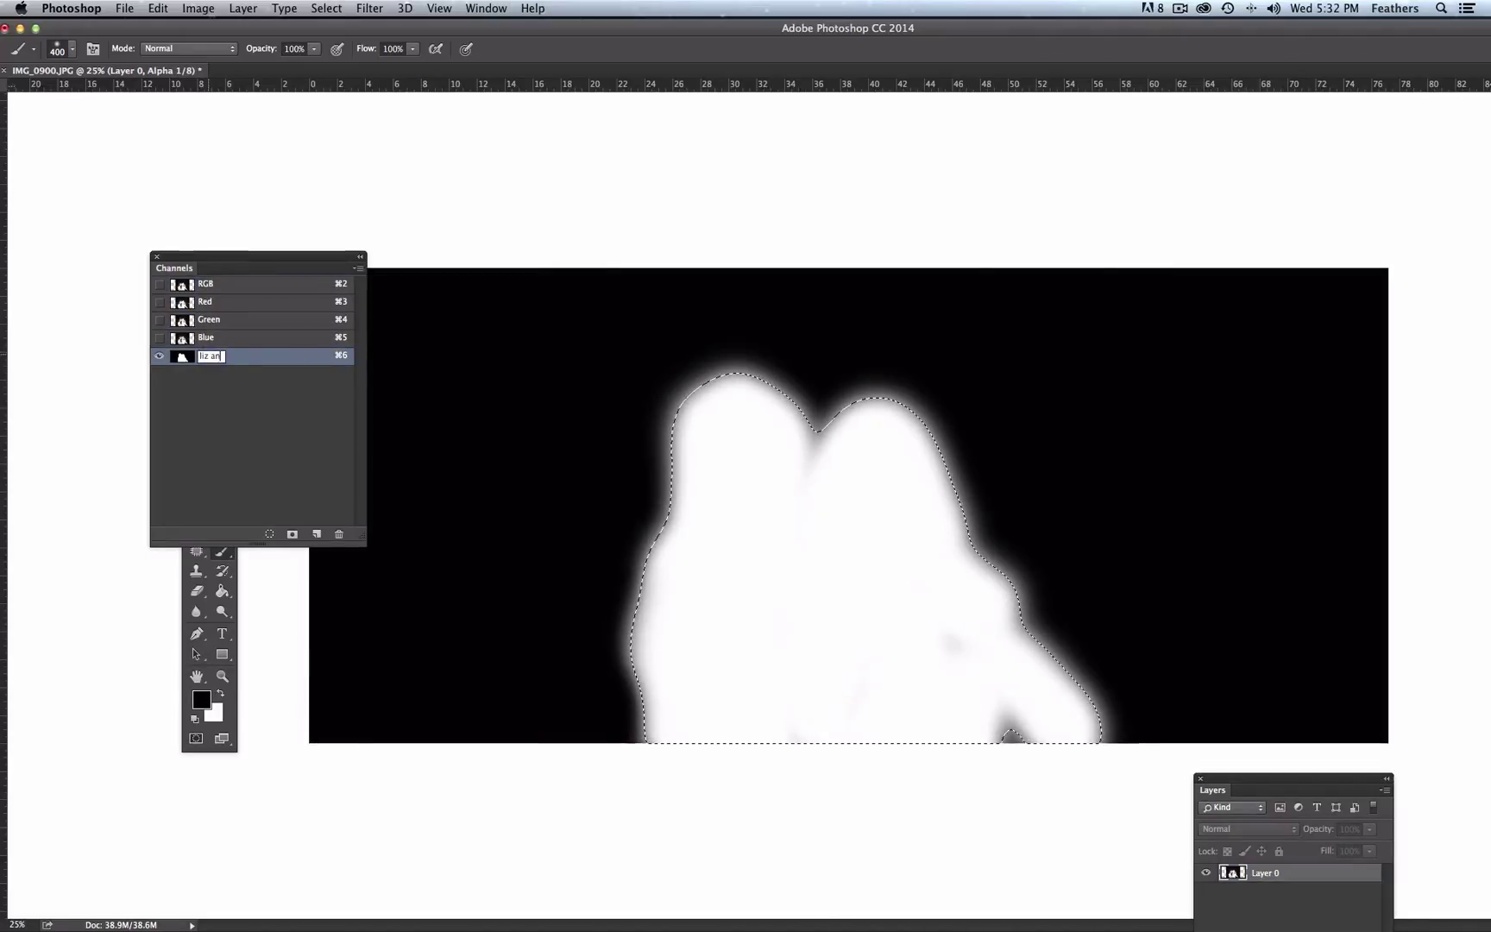
type("d i")
left_click(158, 284)
left_click(158, 356)
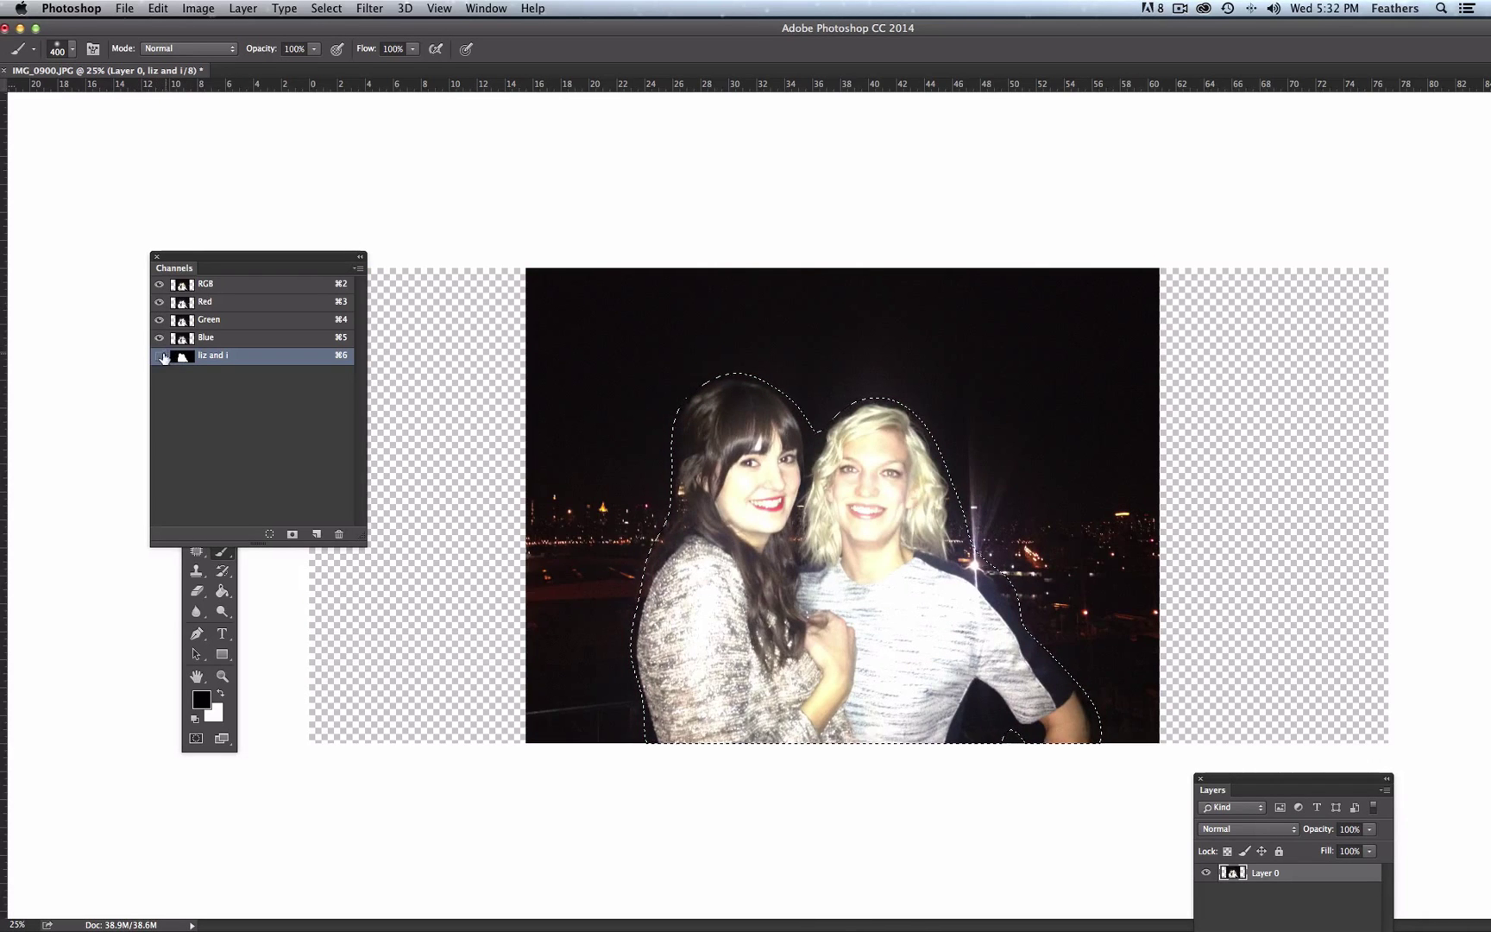
key("super+d")
left_click_drag(217, 256, 176, 767)
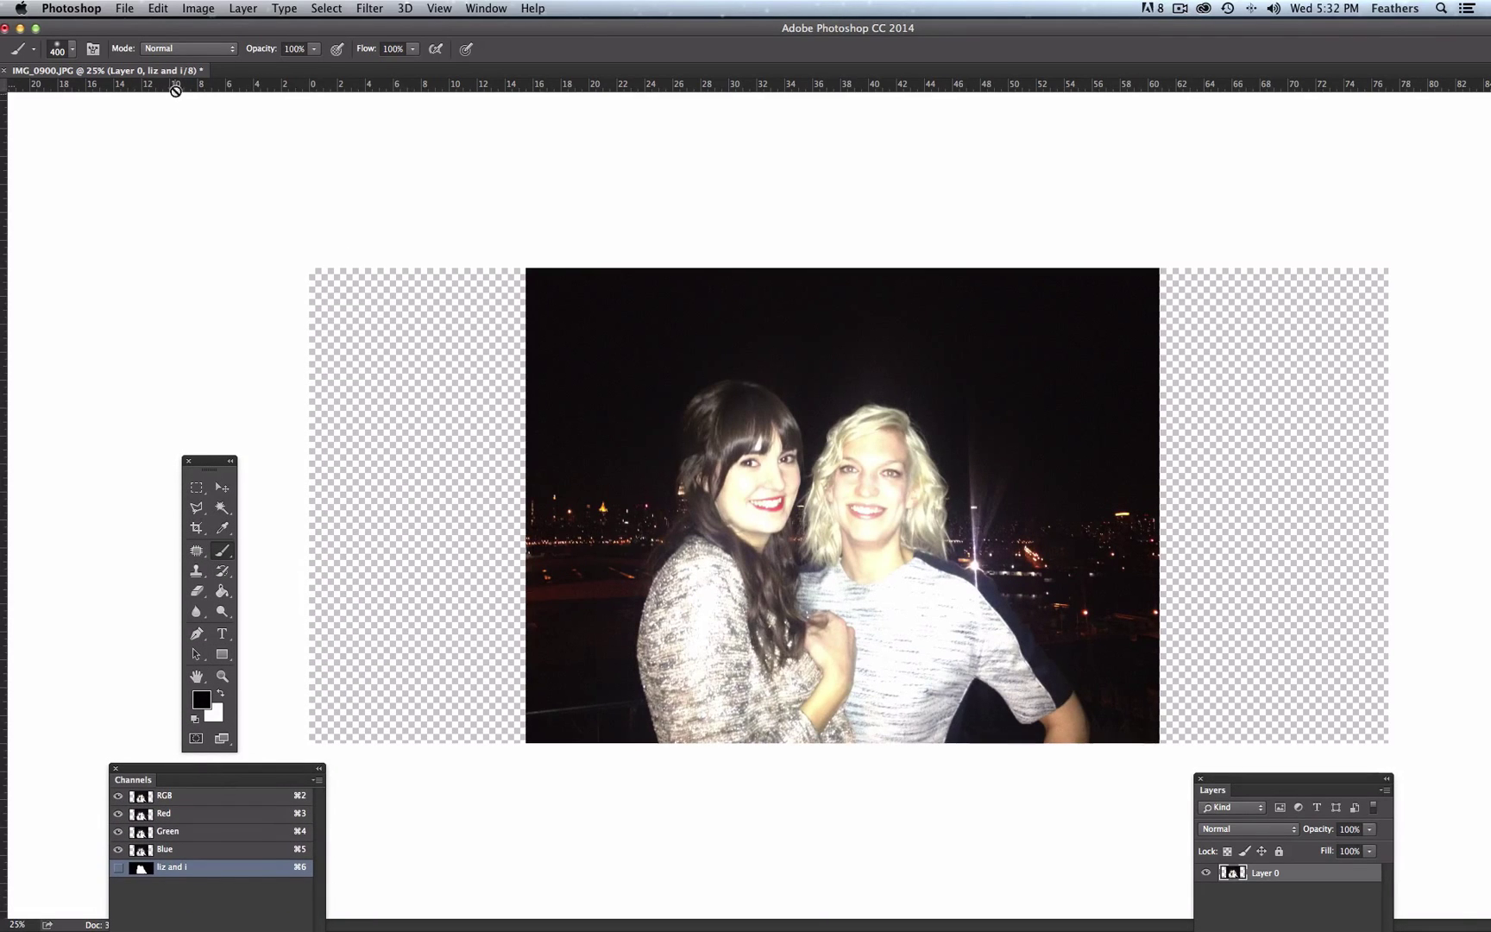
- With the RGB channel active, start Content-Aware Scale protecting the saved women channel
left_click(158, 9)
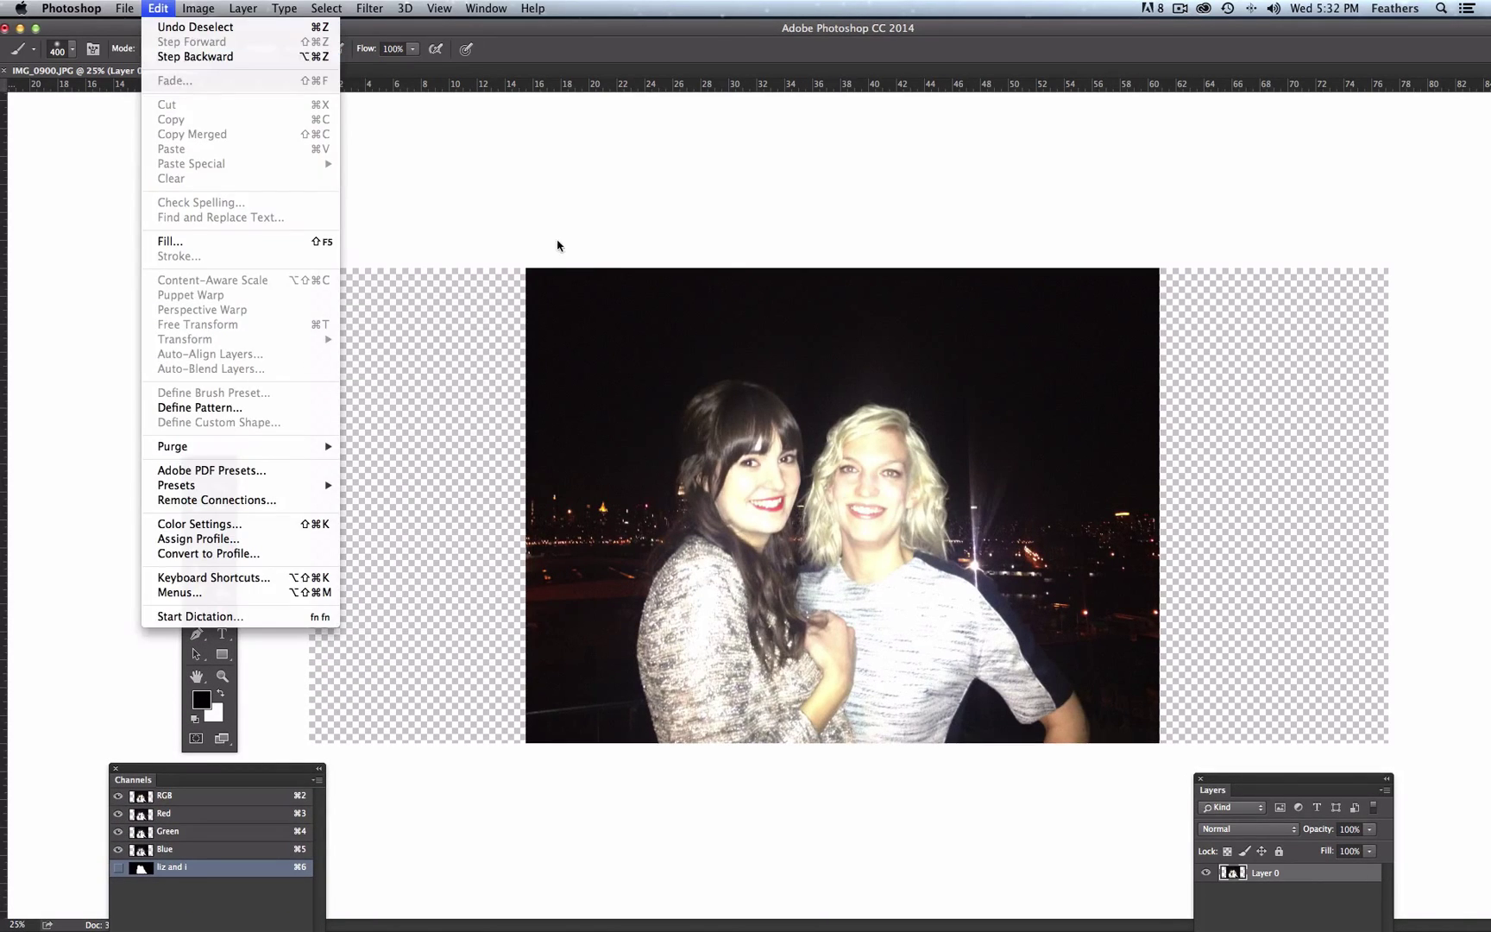
key("Escape")
left_click(191, 797)
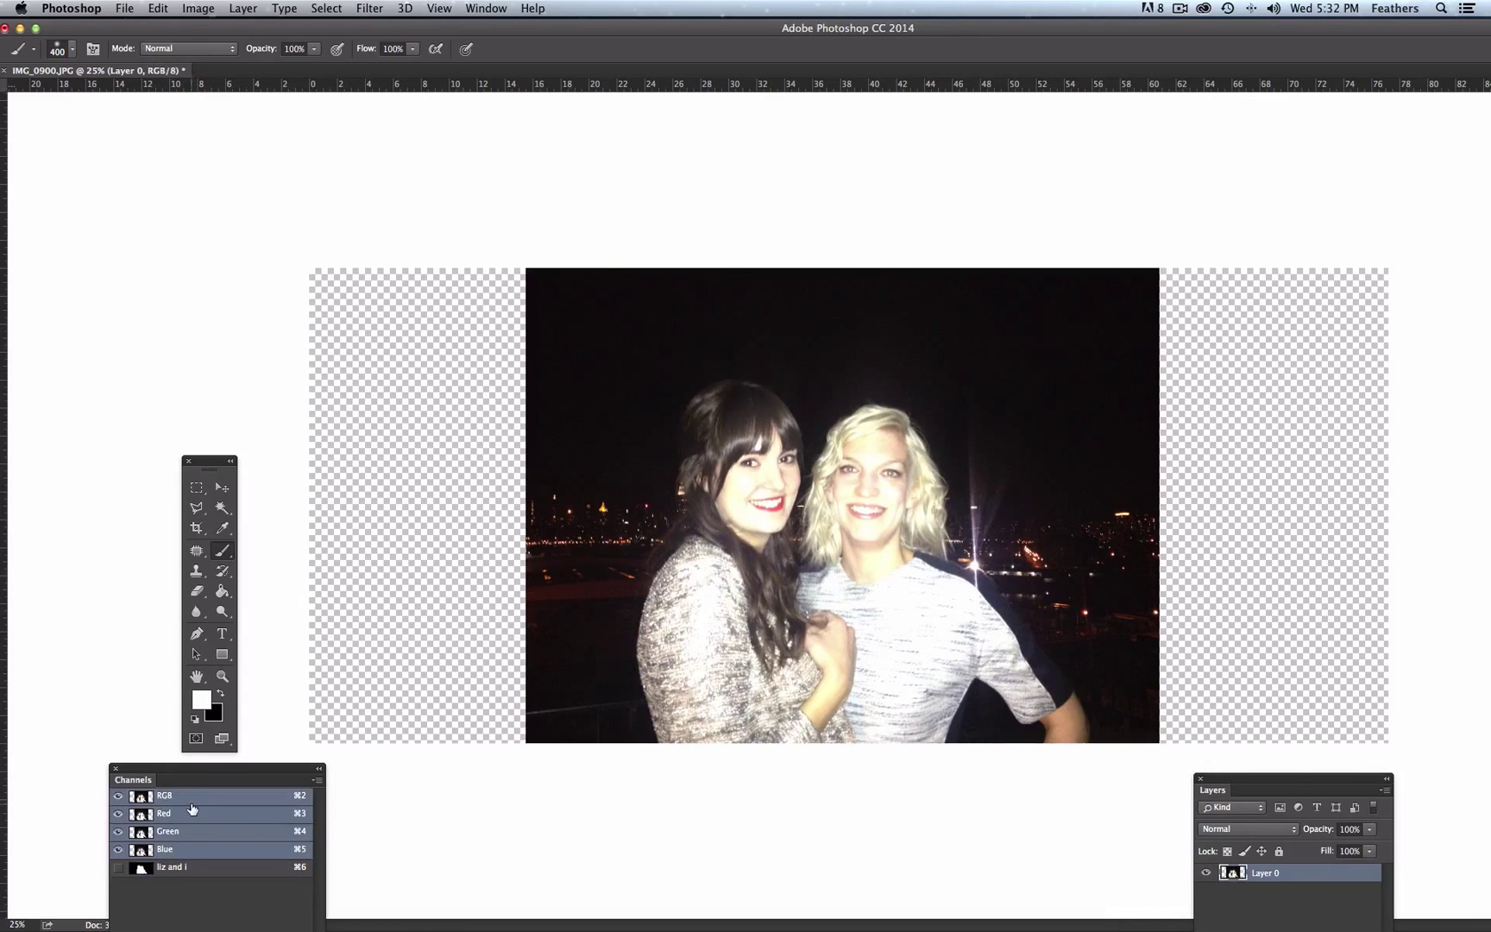
left_click(163, 9)
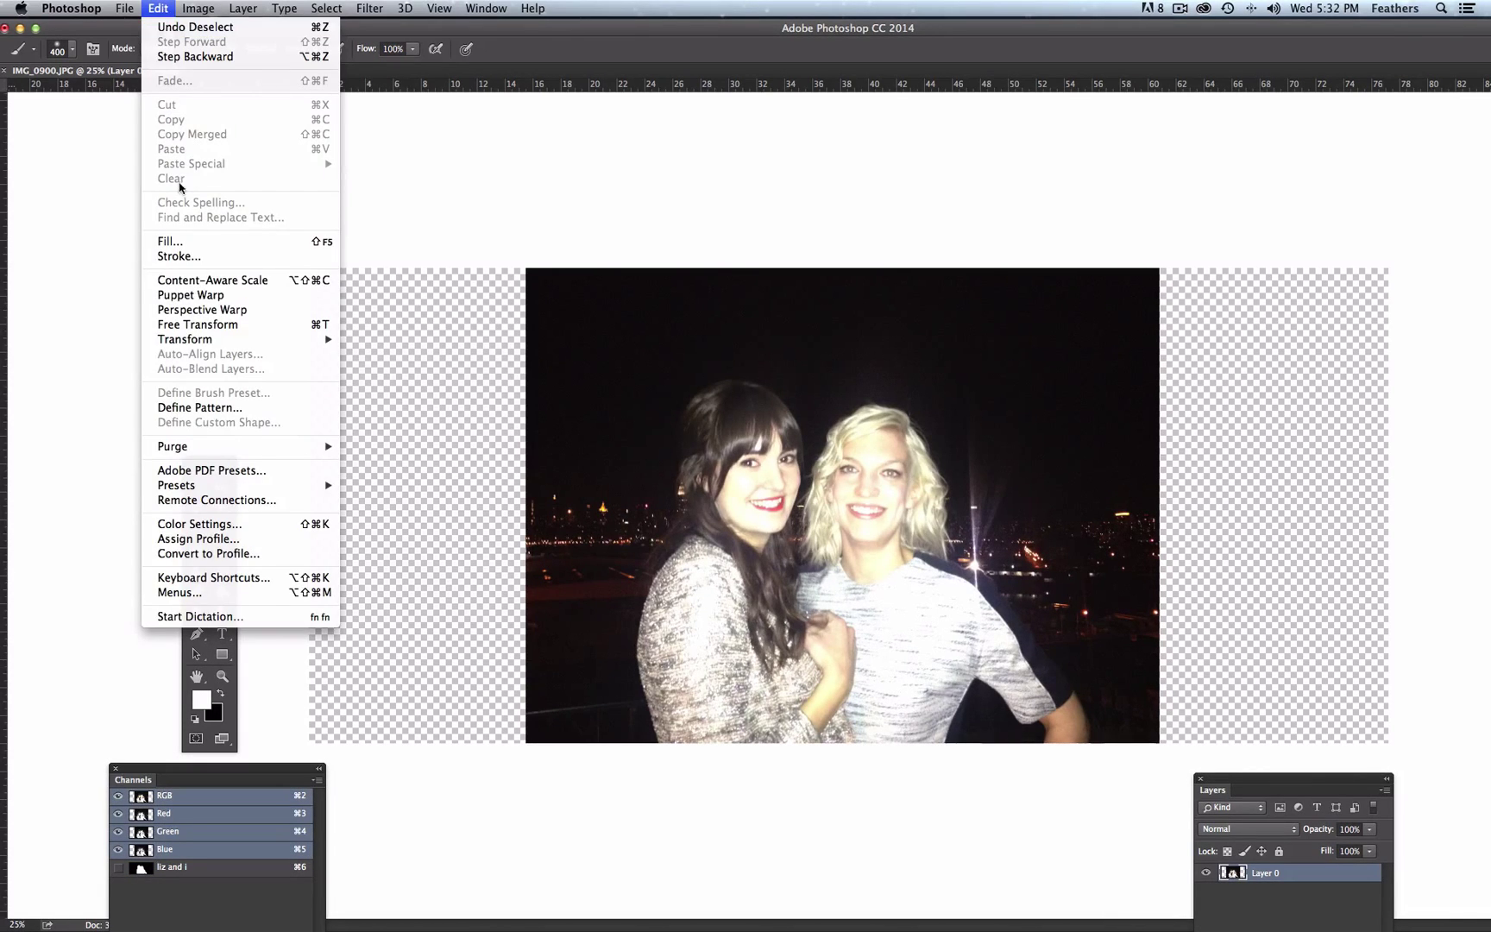
left_click(207, 281)
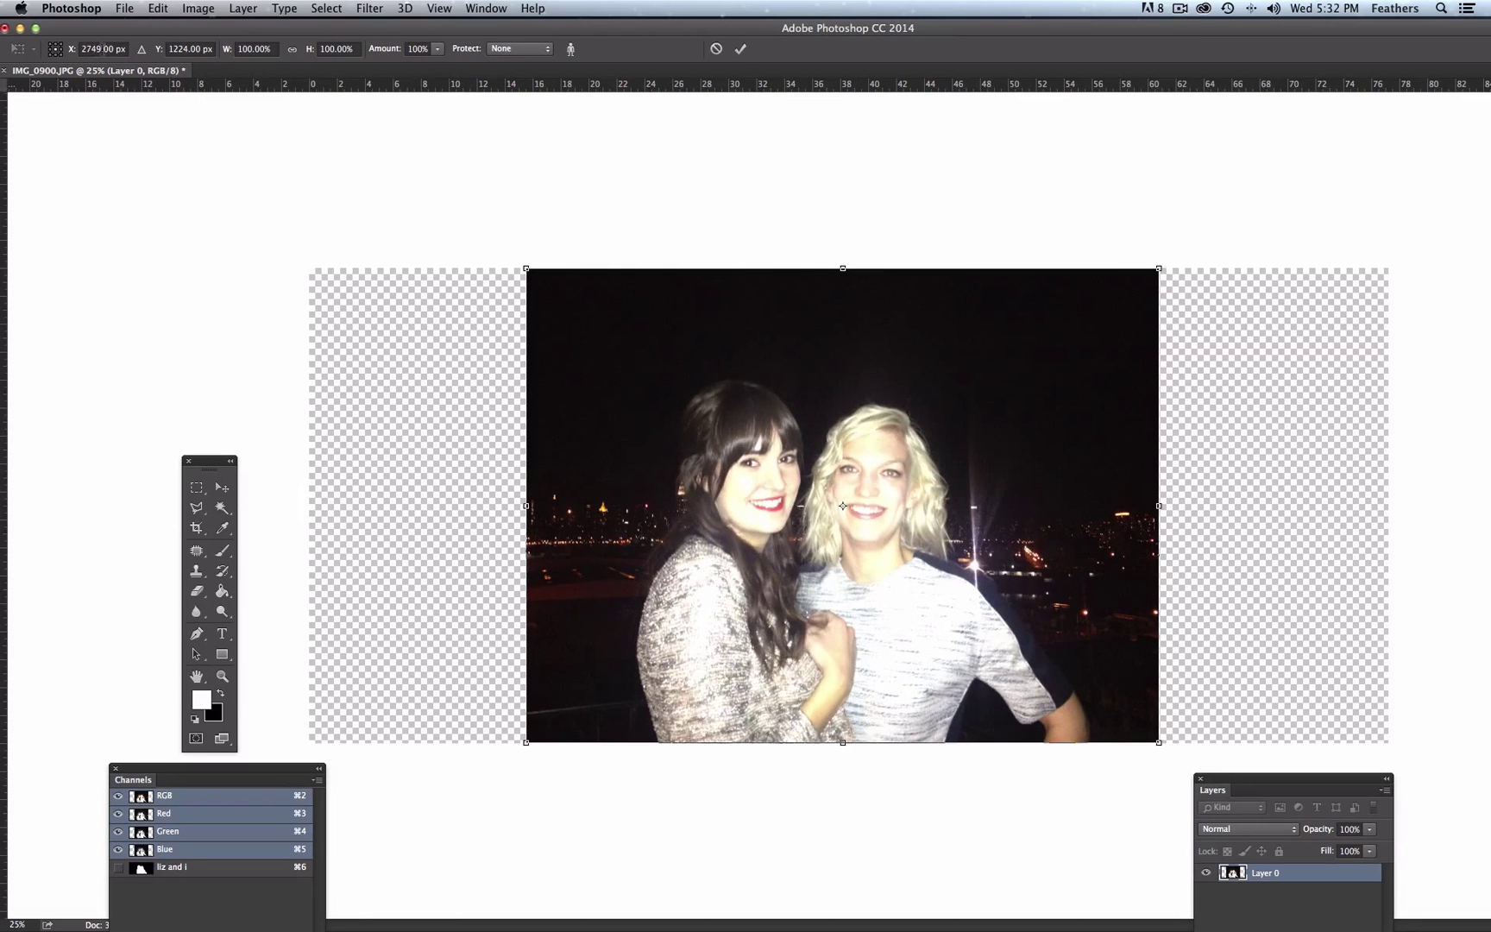
left_click(510, 51)
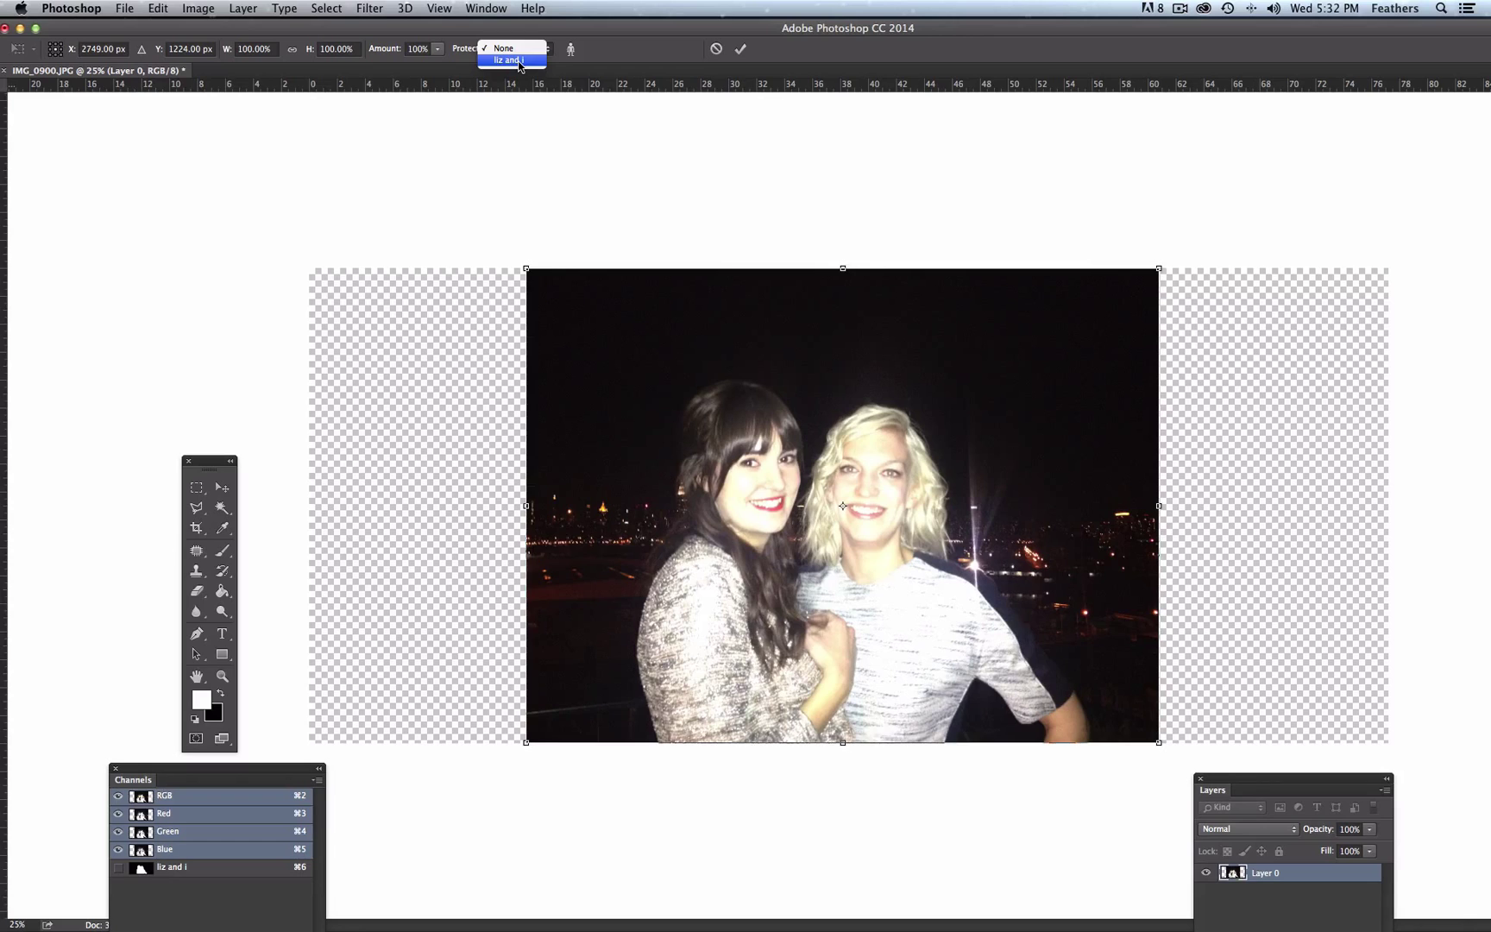
left_click(521, 61)
- Stretch the photo sideways into both margins to about 138% width
left_click(571, 51)
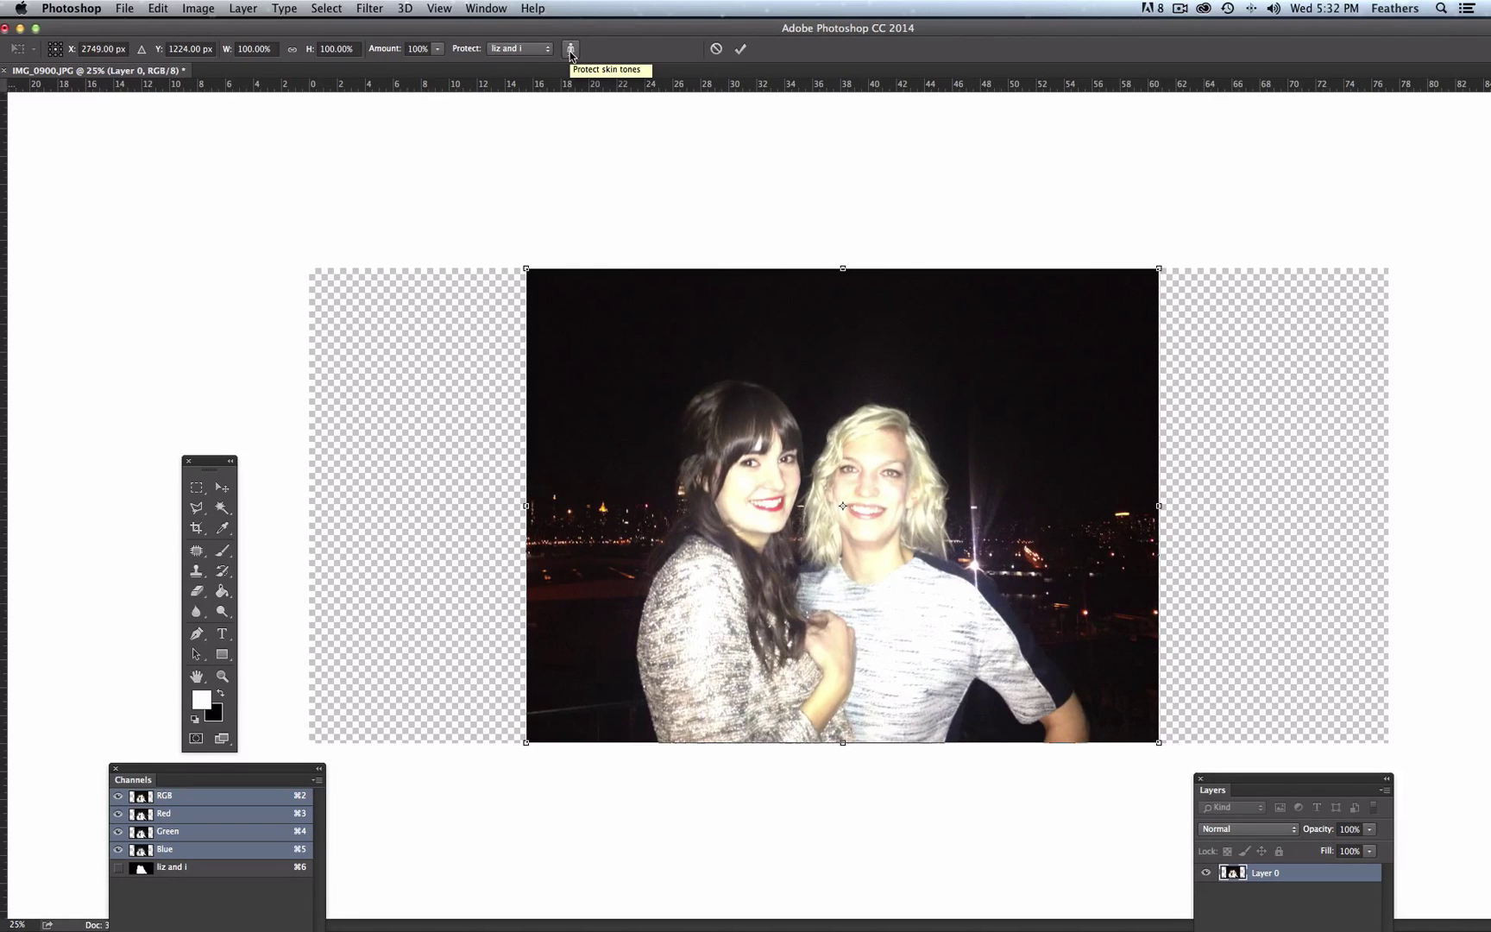
left_click(570, 50)
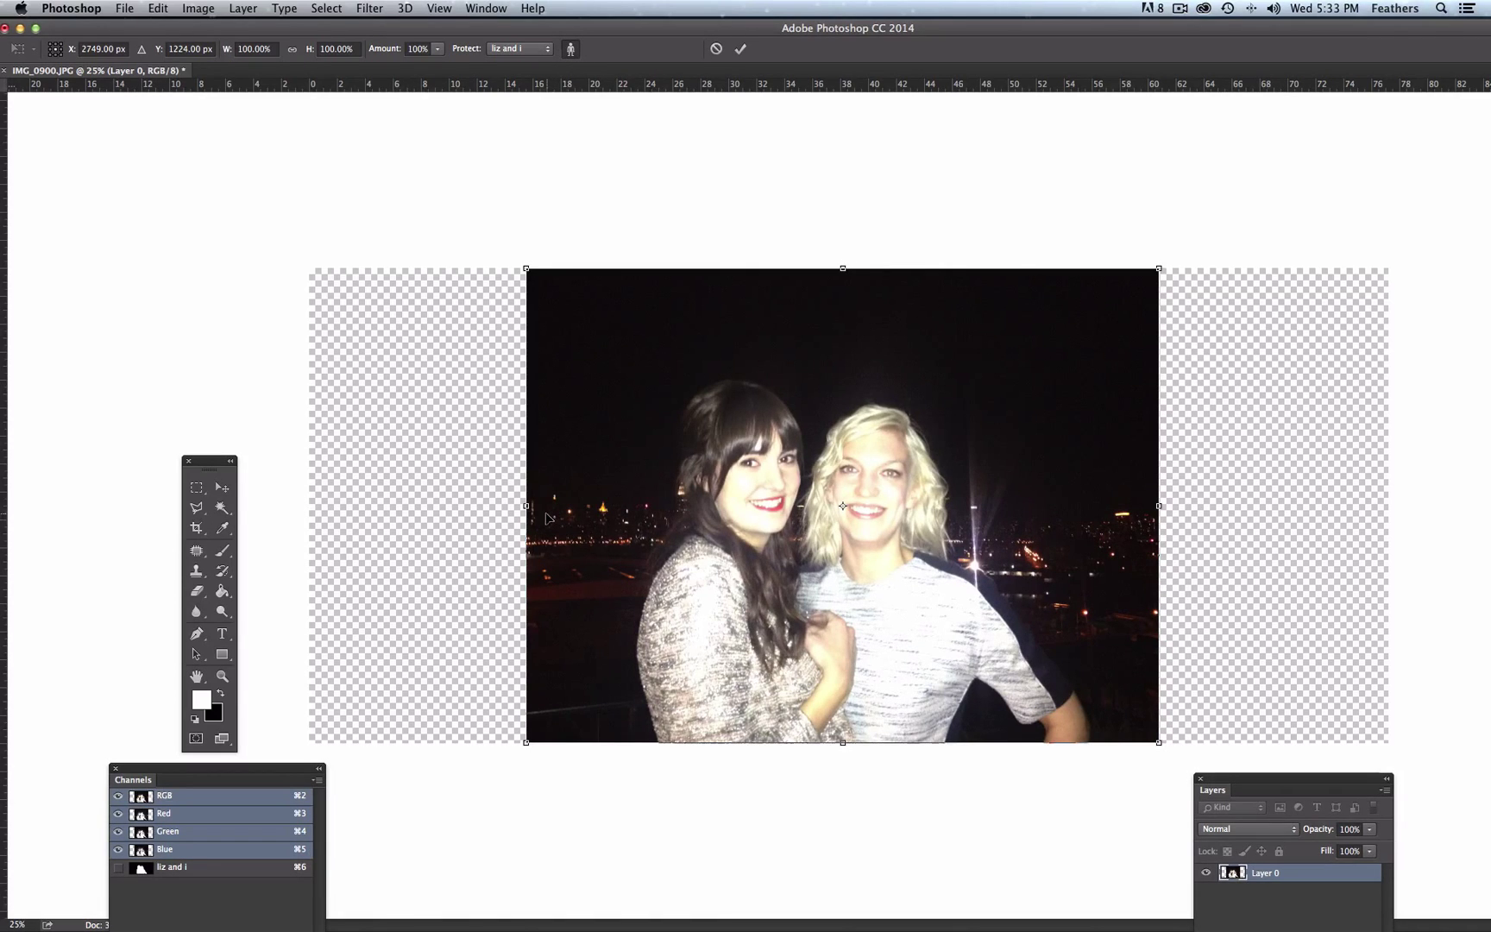
left_click_drag(524, 507, 395, 507)
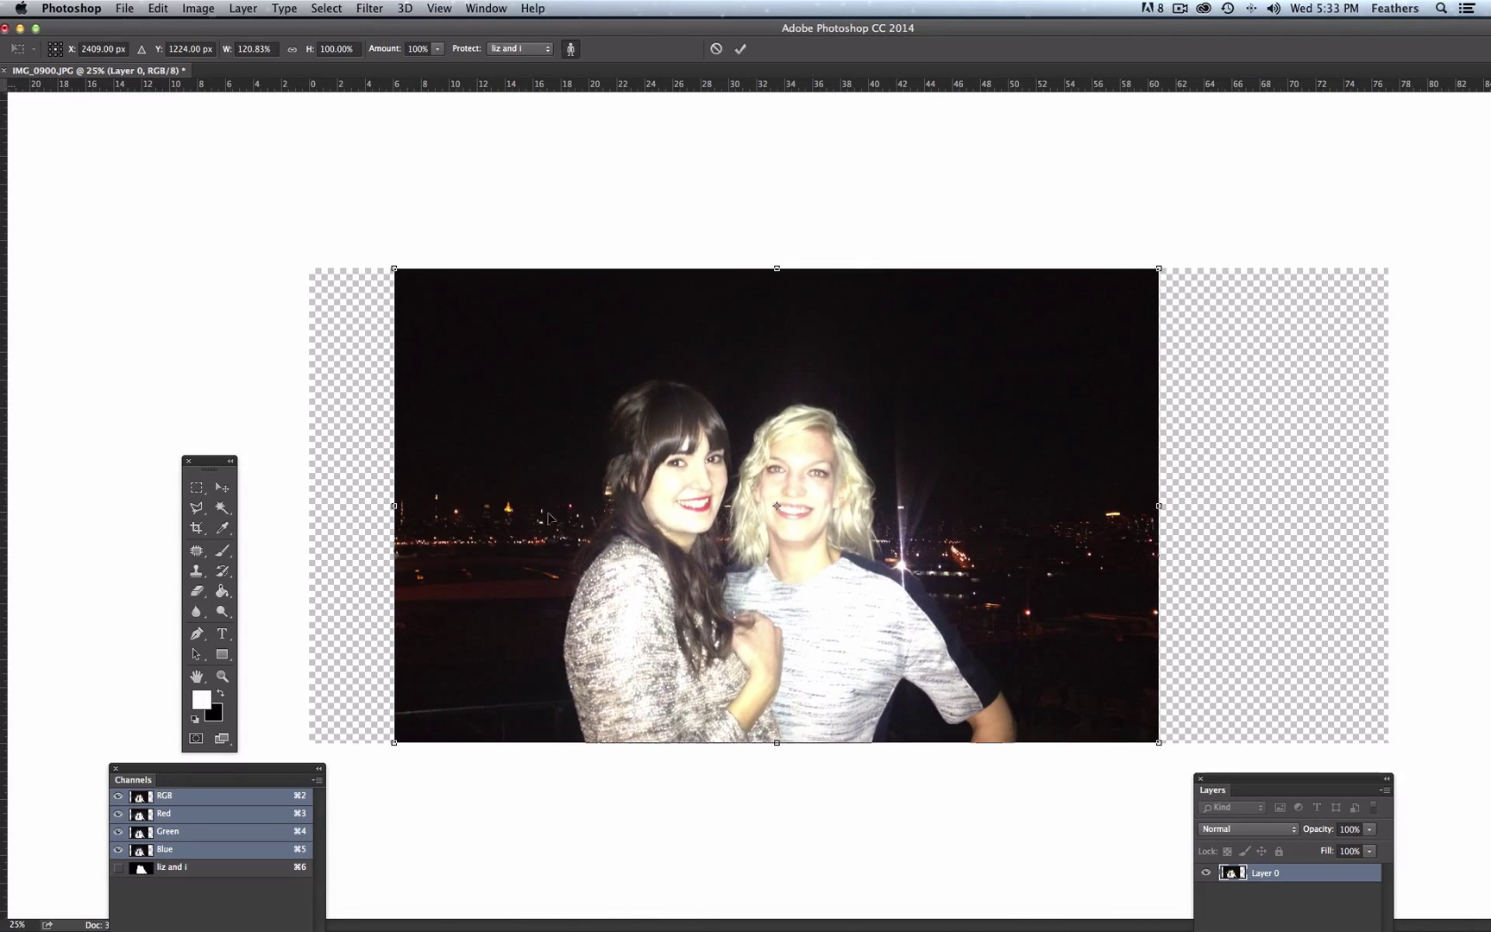
left_click_drag(1158, 506, 1245, 507)
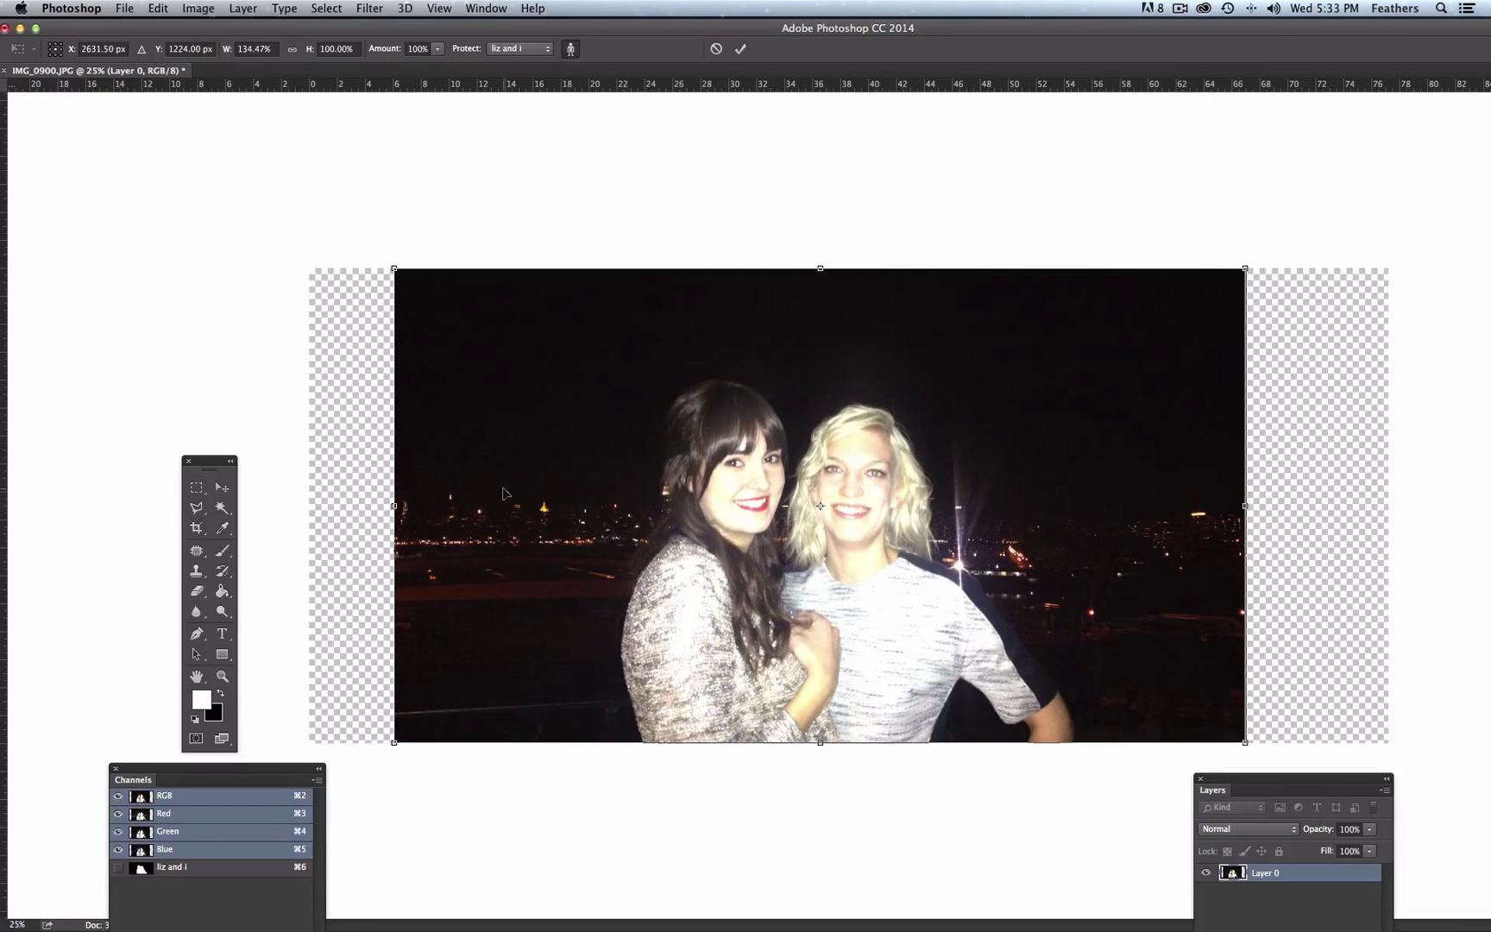
left_click_drag(394, 507, 369, 504)
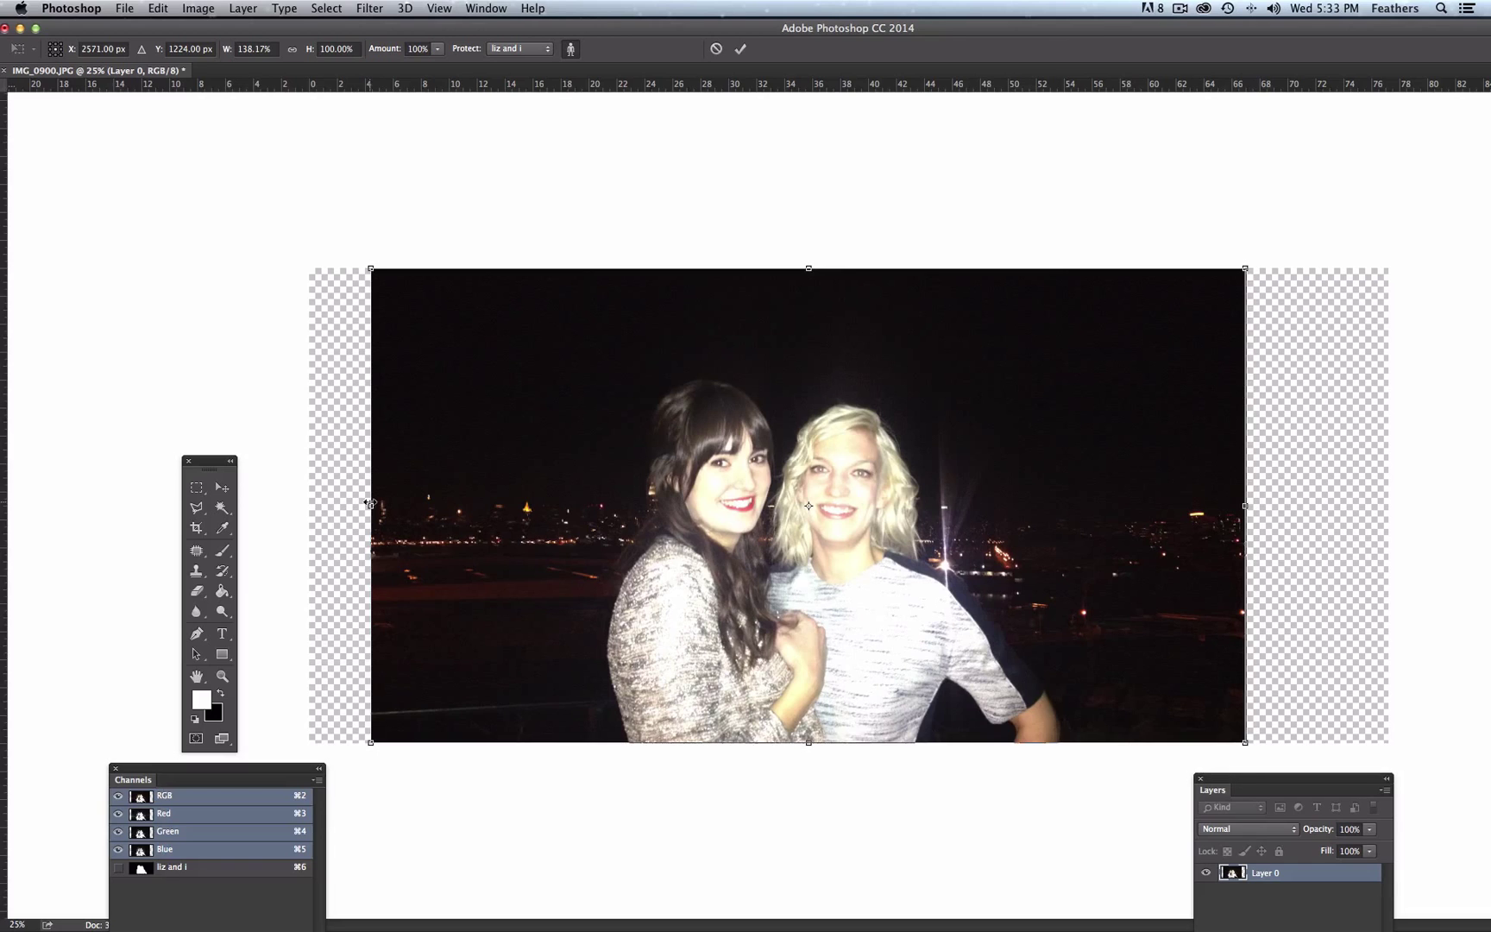